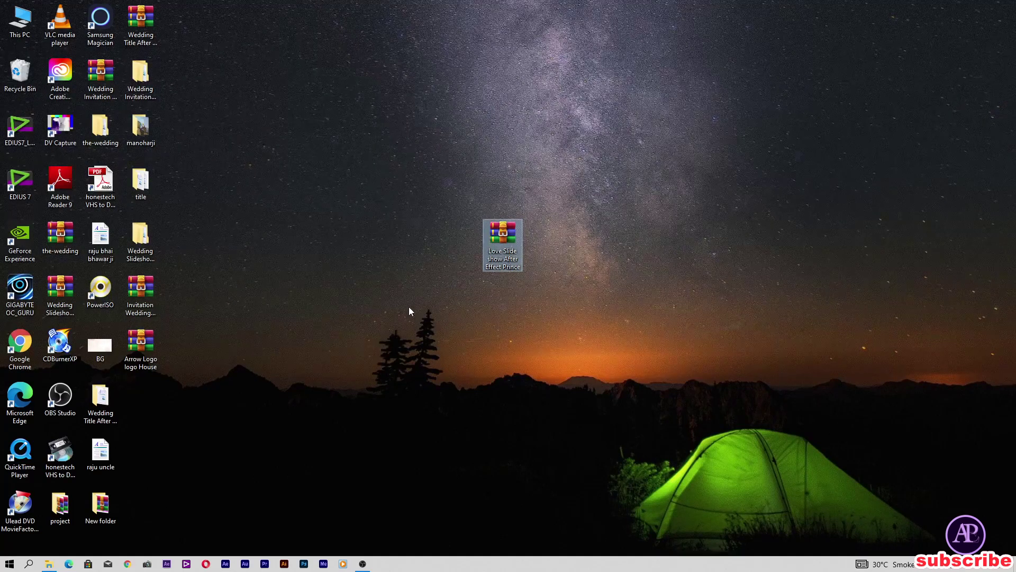
Step: View the Love Slide show archive's file details without changing anything
{"action": "right_click", "coordinate": [500, 259]}
{"action": "left_click", "coordinate": [548, 516]}
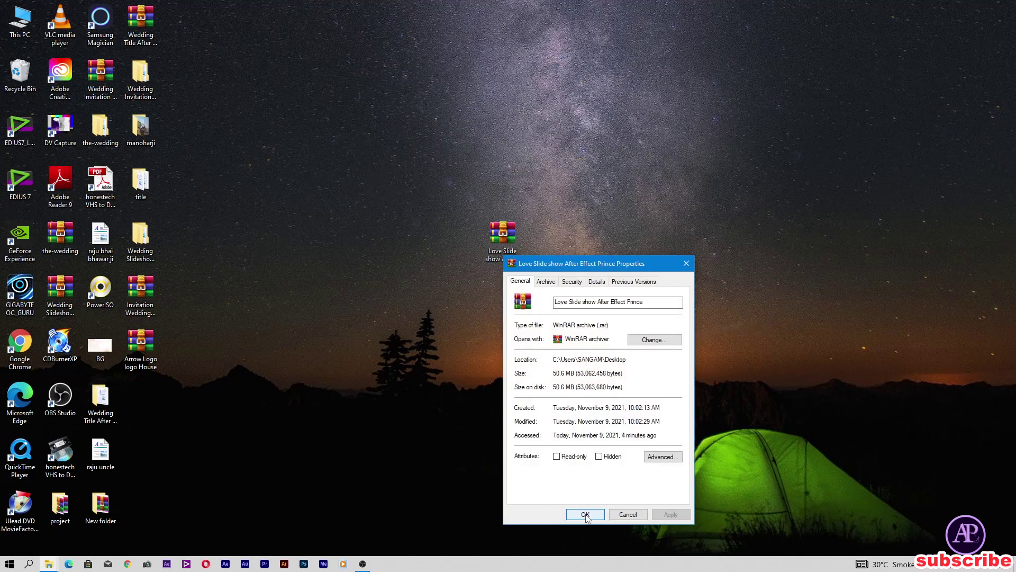
{"action": "left_click", "coordinate": [628, 514]}
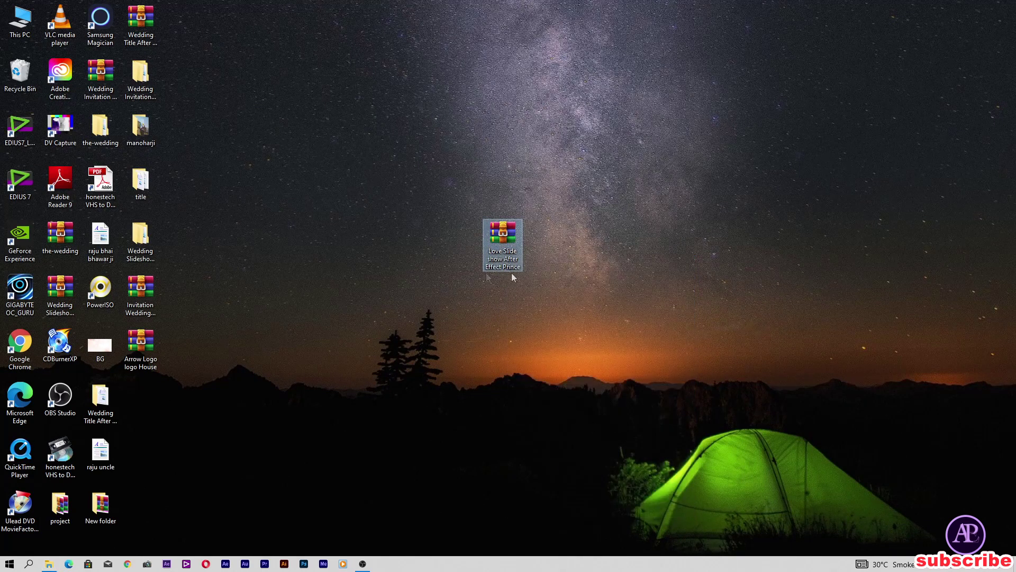
Step: Extract the archive with its password and move the new folder beside it
{"action": "right_click", "coordinate": [503, 235]}
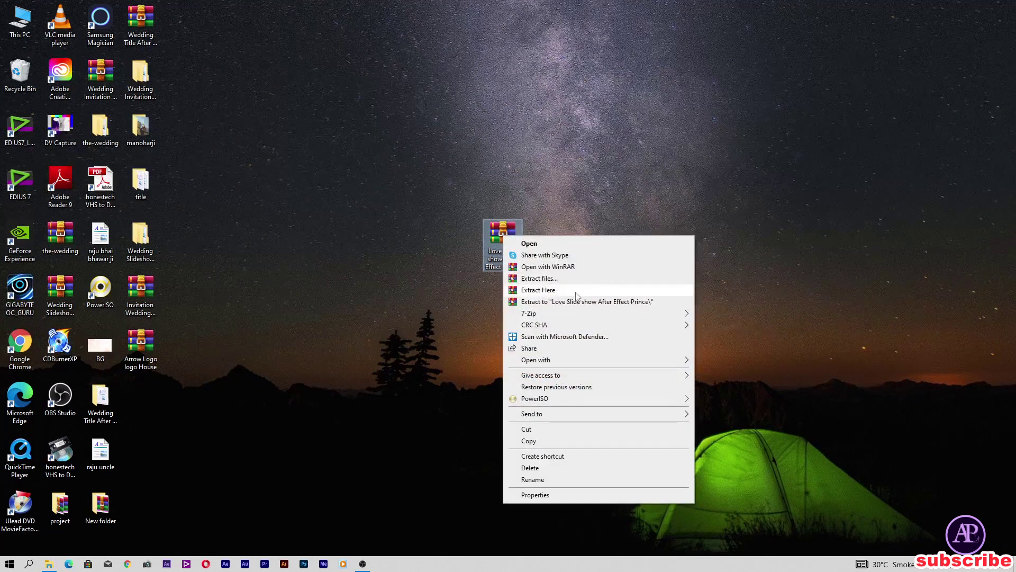
{"action": "left_click", "coordinate": [531, 278]}
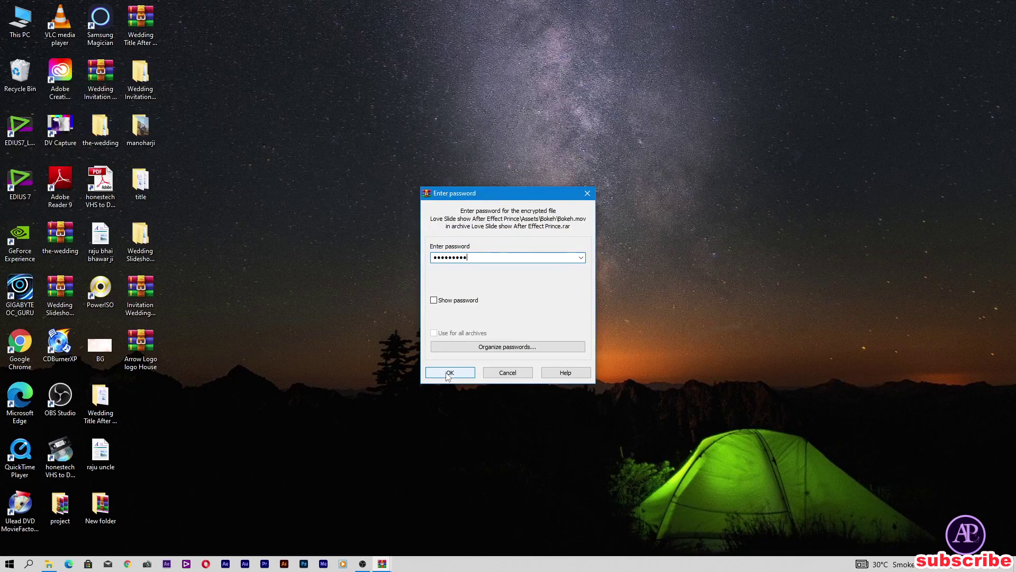
{"action": "left_click", "coordinate": [447, 374]}
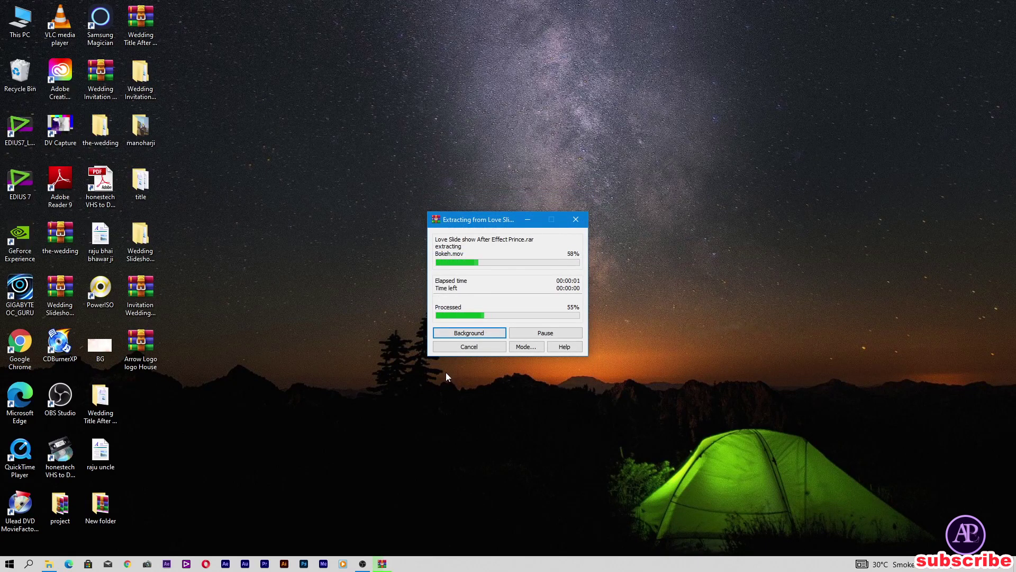
{"action": "left_click_drag", "start_coordinate": [155, 406], "coordinate": [433, 481]}
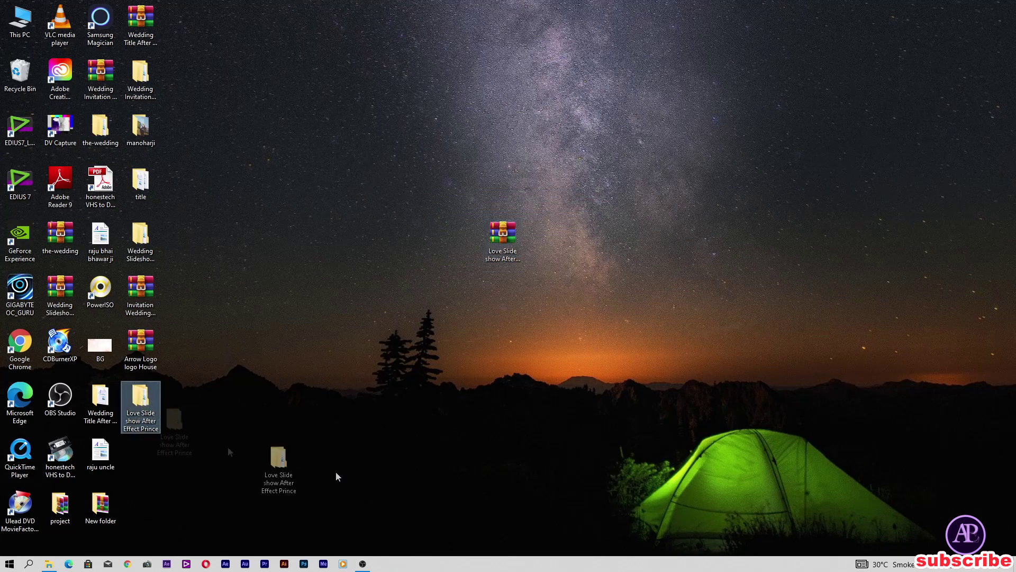
{"action": "left_click_drag", "start_coordinate": [571, 252], "coordinate": [547, 246]}
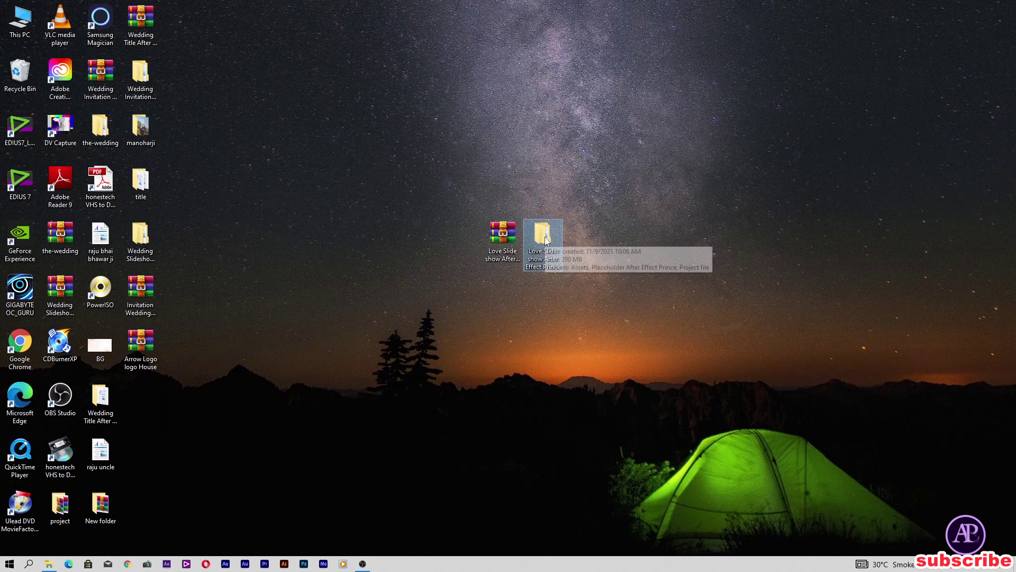
{"action": "double_click", "coordinate": [544, 236]}
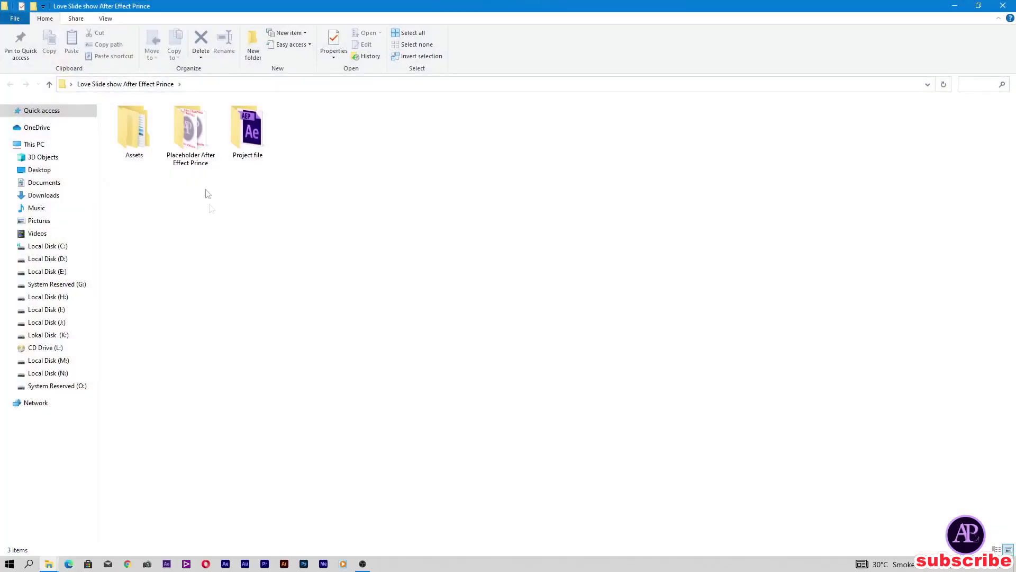
{"action": "double_click", "coordinate": [253, 140]}
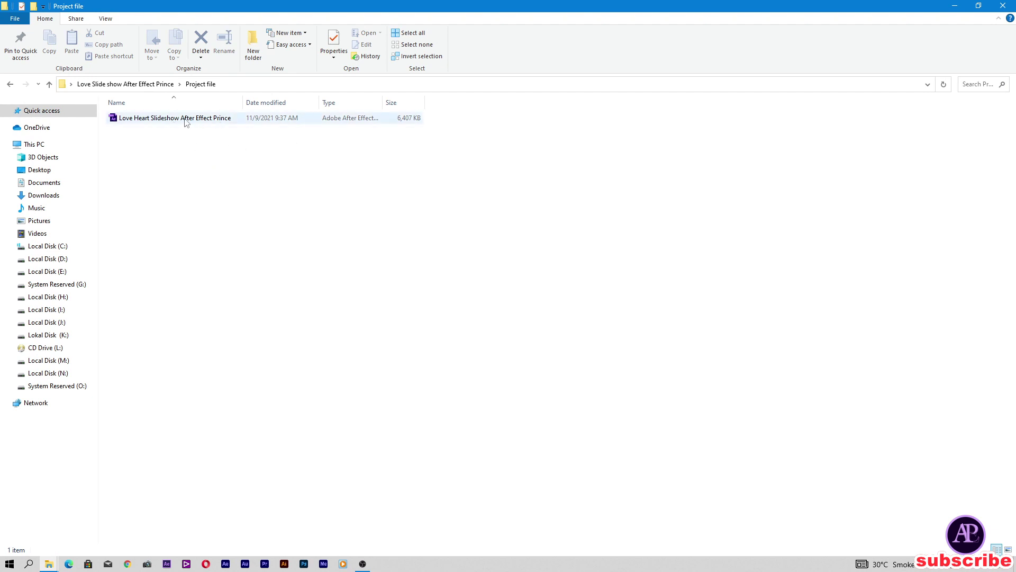
{"action": "left_click", "coordinate": [10, 84]}
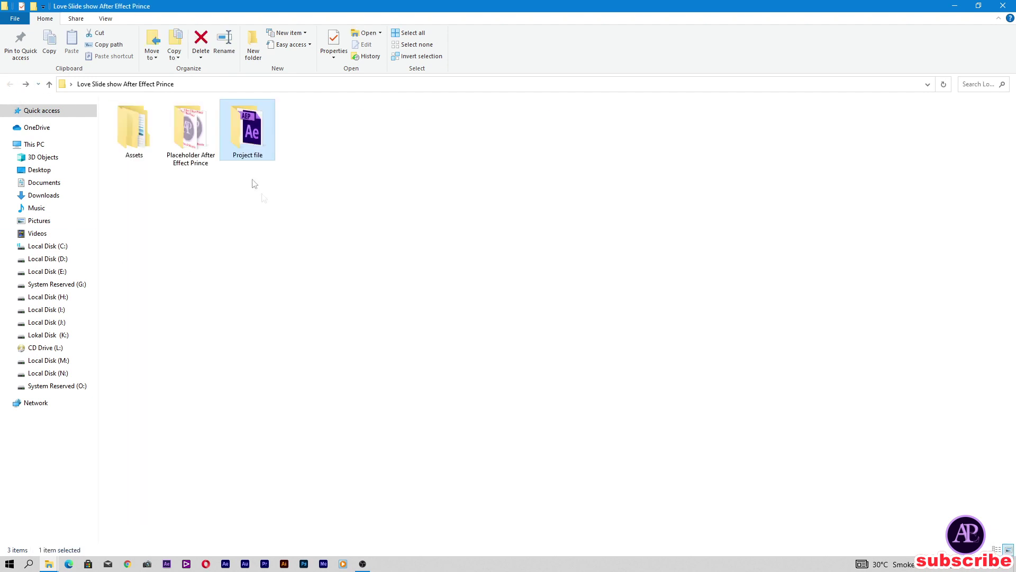
{"action": "left_click", "coordinate": [199, 143]}
{"action": "double_click", "coordinate": [201, 138]}
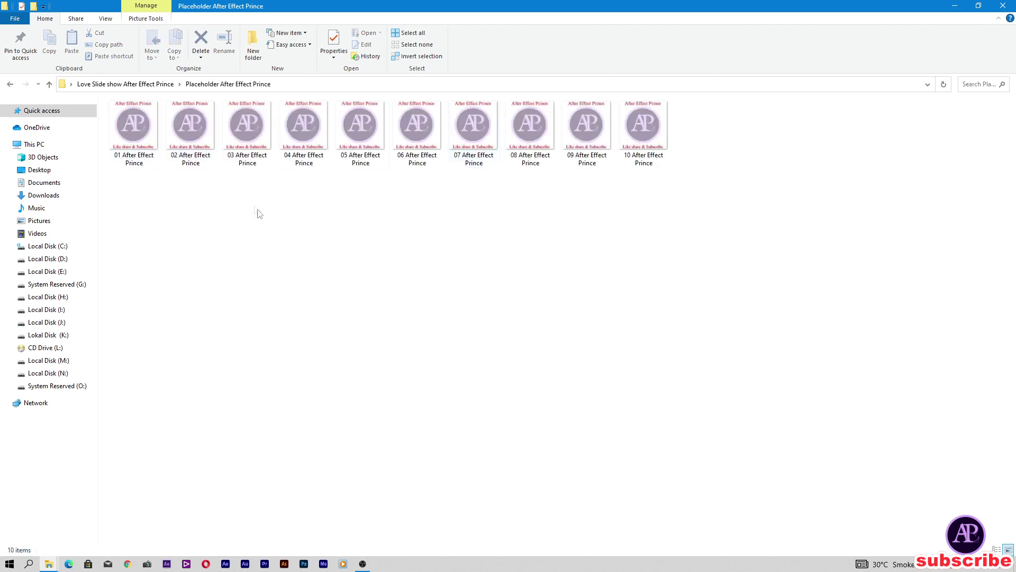
{"action": "left_click", "coordinate": [11, 85]}
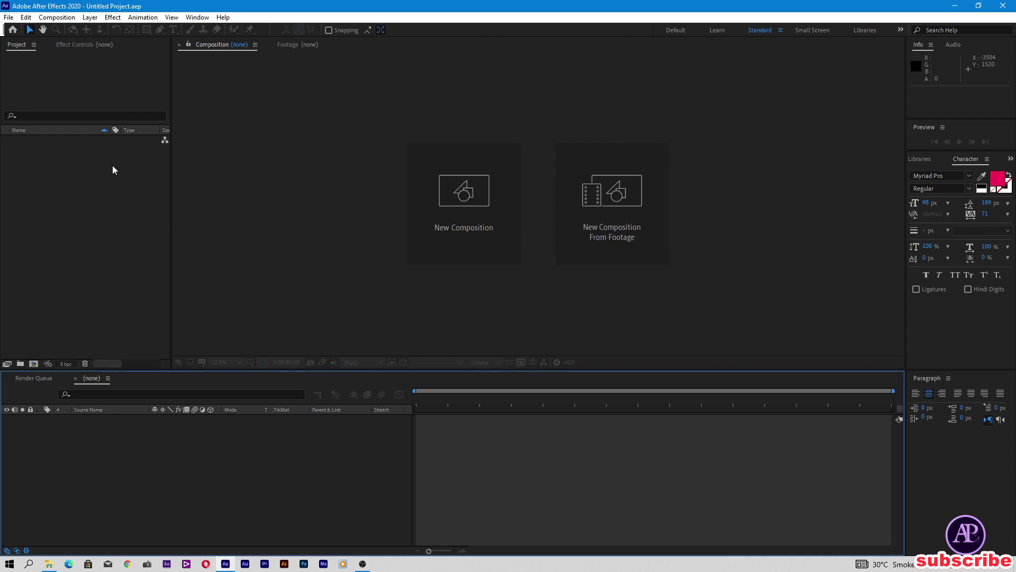
Step: Open the Love Heart Slideshow .aep from Love Slide show After Effect Prince > Project file
{"action": "left_click", "coordinate": [8, 17]}
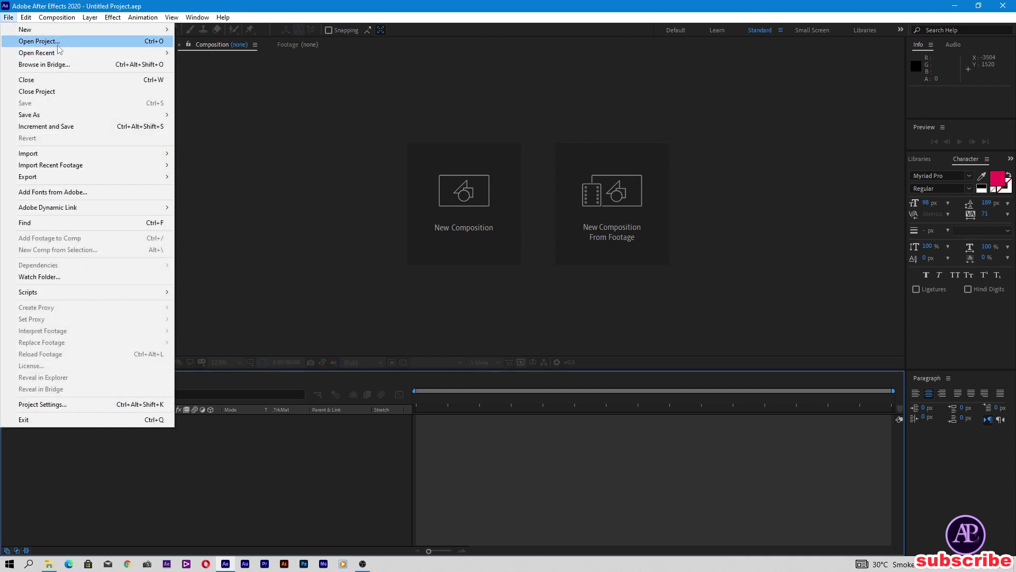
{"action": "left_click", "coordinate": [55, 41]}
{"action": "left_click", "coordinate": [35, 117]}
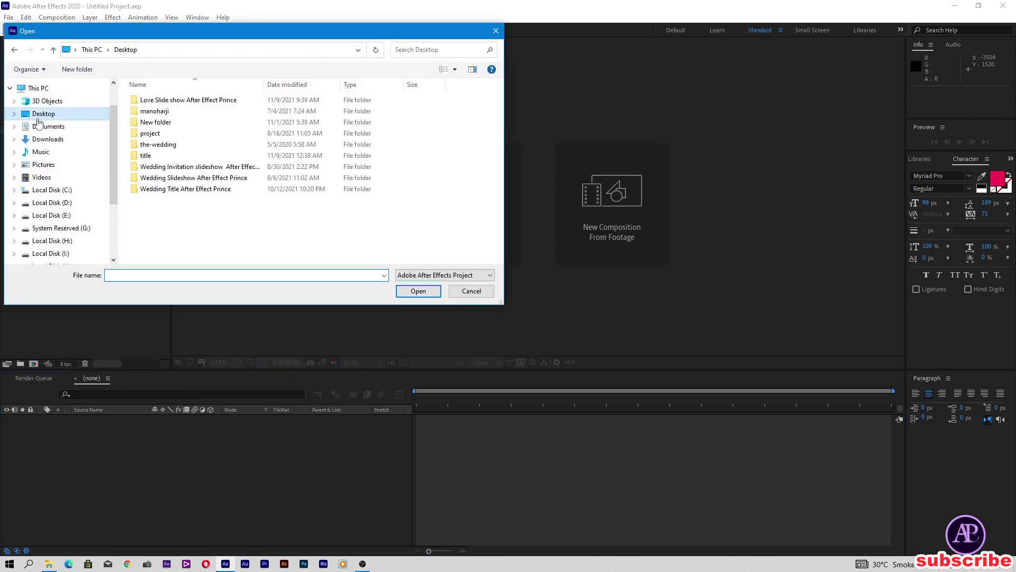
{"action": "double_click", "coordinate": [183, 100]}
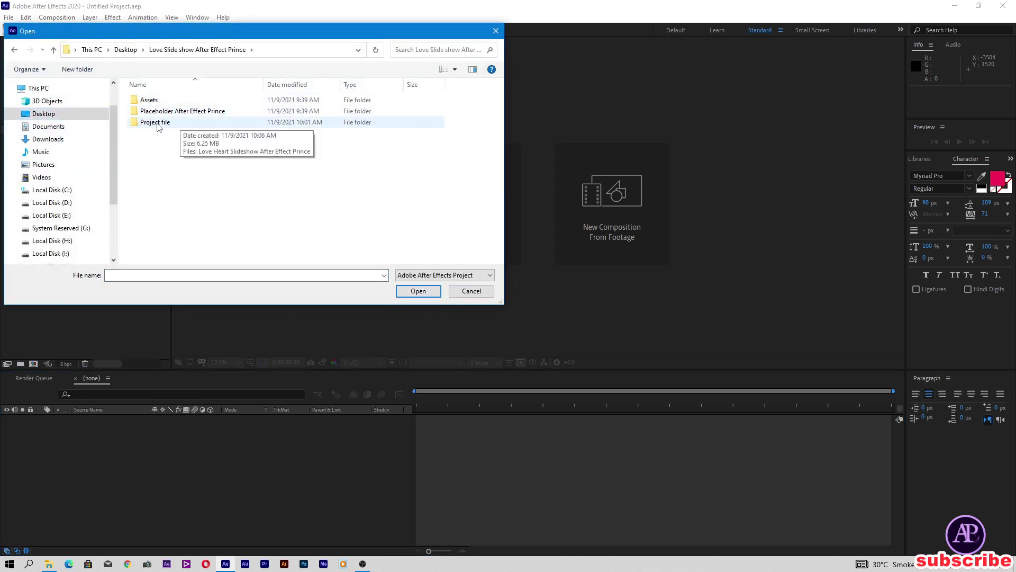
{"action": "double_click", "coordinate": [155, 122]}
{"action": "key", "text": "Down"}
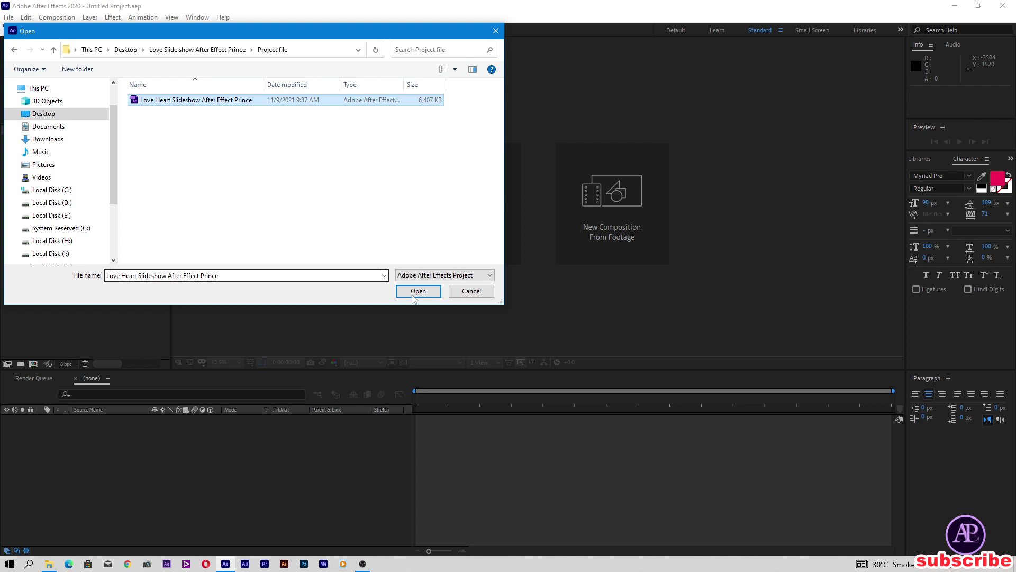
{"action": "left_click", "coordinate": [416, 291]}
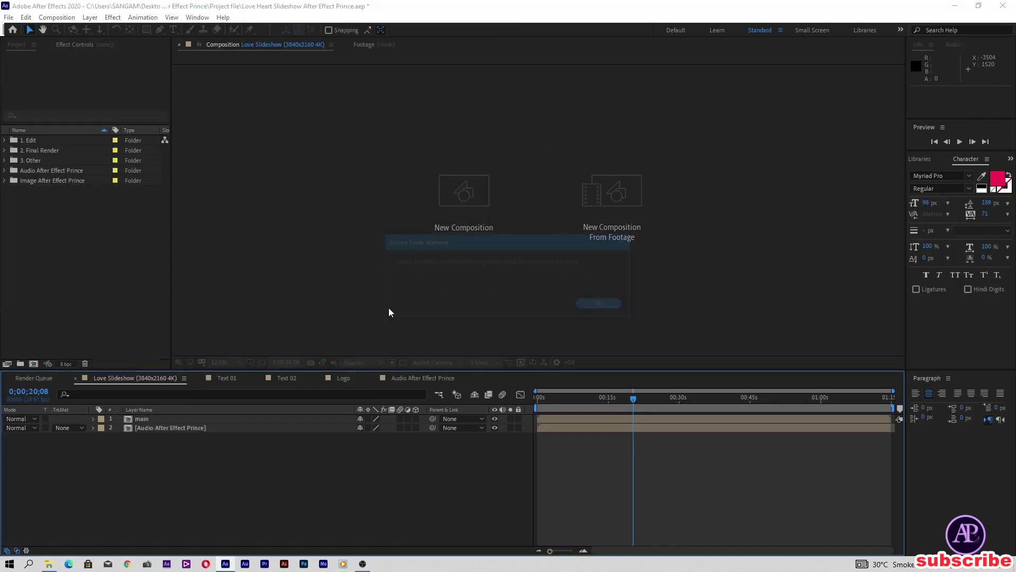
Step: Dismiss the font warnings and scrub Love Slideshow 4K to its Prince & Princess ending
{"action": "left_click", "coordinate": [602, 305]}
{"action": "left_click", "coordinate": [645, 373]}
{"action": "left_click_drag", "start_coordinate": [557, 399], "coordinate": [552, 399]}
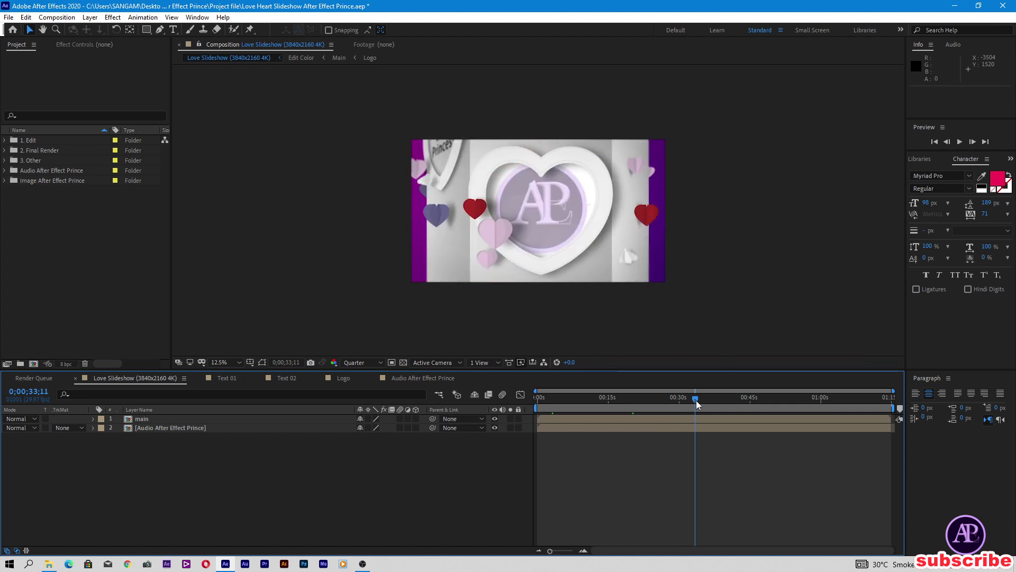
{"action": "left_click_drag", "start_coordinate": [703, 397], "coordinate": [891, 398]}
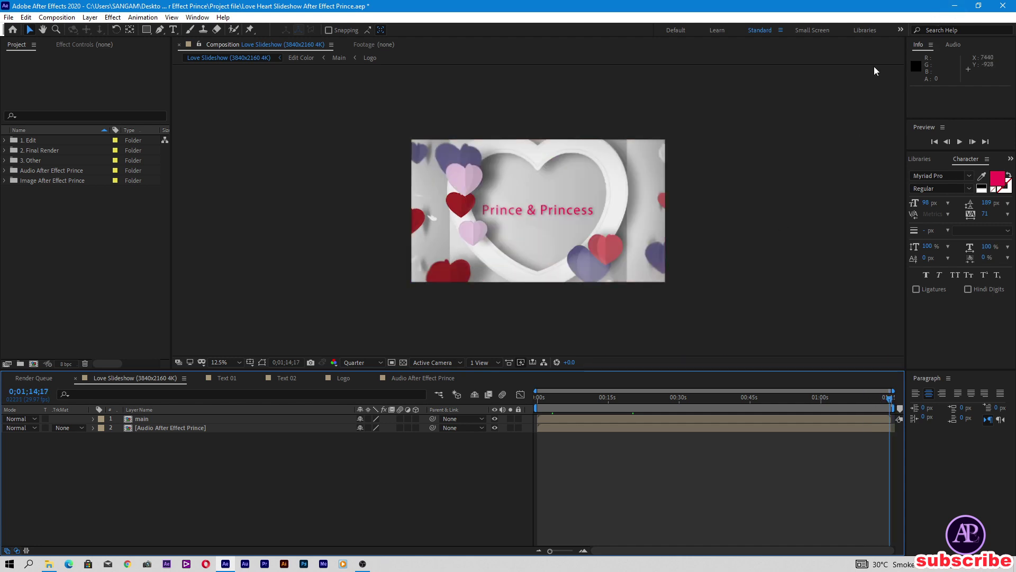
Step: Launch Photoshop from the taskbar and return to the desktop
{"action": "left_click", "coordinate": [953, 5]}
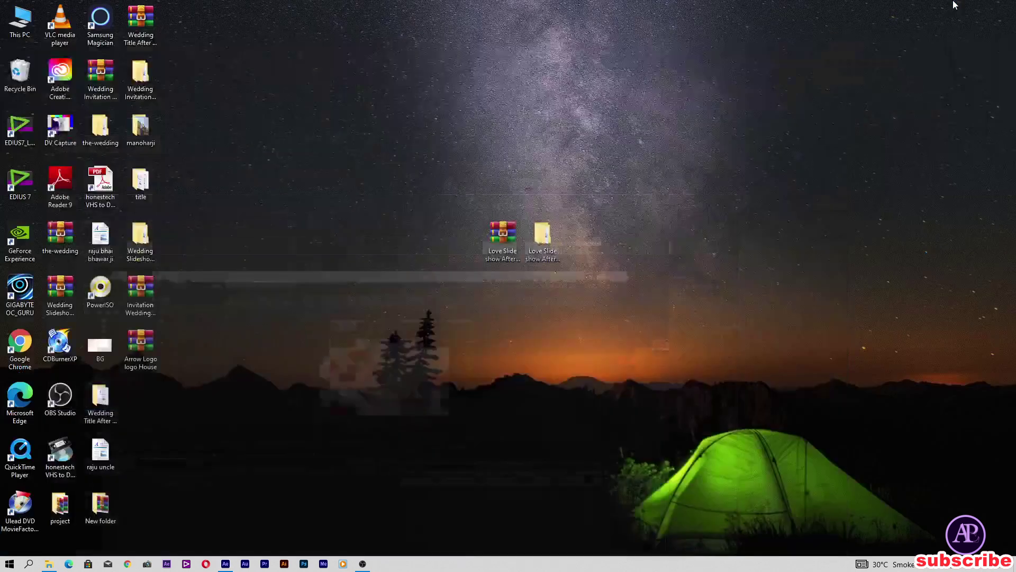
{"action": "left_click", "coordinate": [303, 564]}
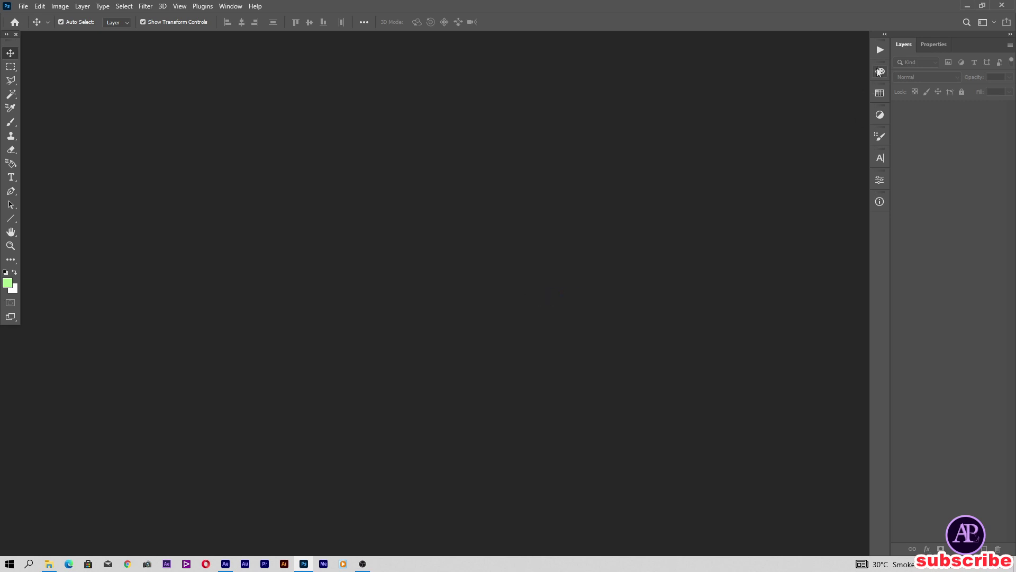
{"action": "left_click", "coordinate": [970, 6]}
Step: Send placeholder images 01–05 from the Placeholder folder into Photoshop
{"action": "double_click", "coordinate": [538, 246]}
{"action": "double_click", "coordinate": [190, 132]}
{"action": "left_click", "coordinate": [124, 120]}
{"action": "left_click", "coordinate": [377, 129], "text": "shift"}
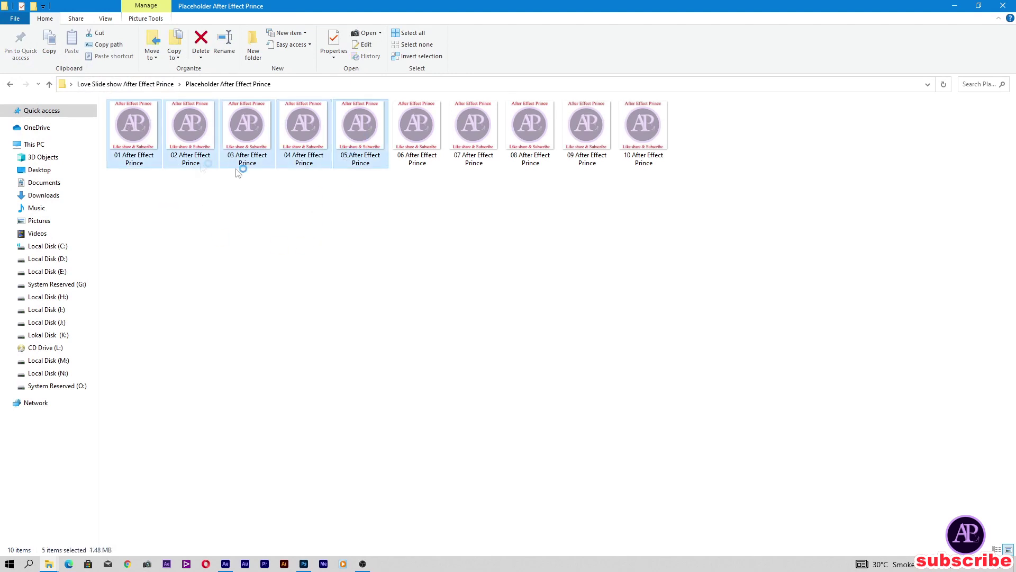
{"action": "mouse_move", "coordinate": [140, 123]}
{"action": "left_mouse_down"}
{"action": "mouse_move", "coordinate": [306, 439]}
{"action": "mouse_move", "coordinate": [305, 400]}
{"action": "left_mouse_up"}
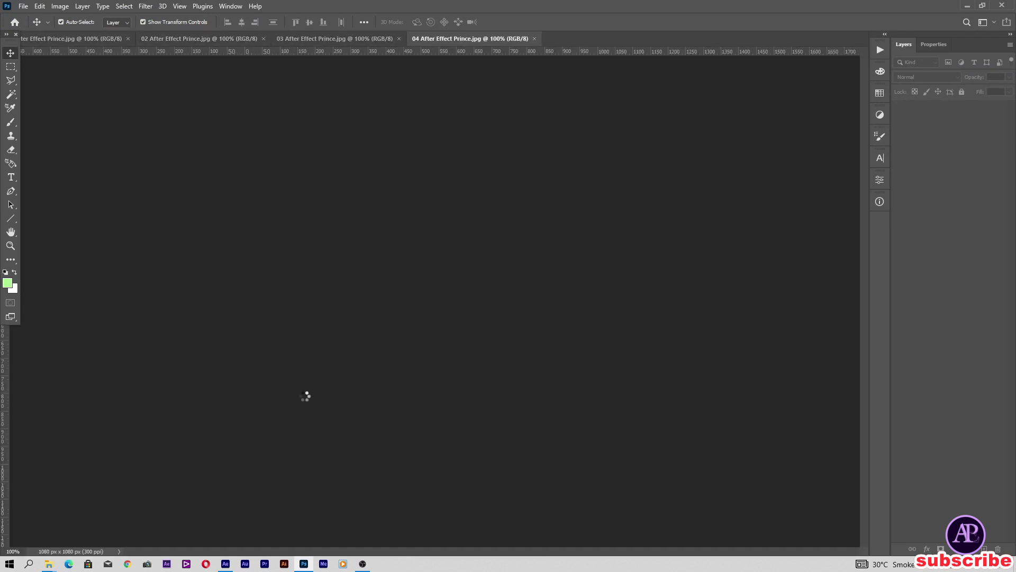
Step: Browse Explorer to the couple photos folder in Local Disk (E:) > prince
{"action": "left_click", "coordinate": [87, 38]}
{"action": "left_click", "coordinate": [964, 6]}
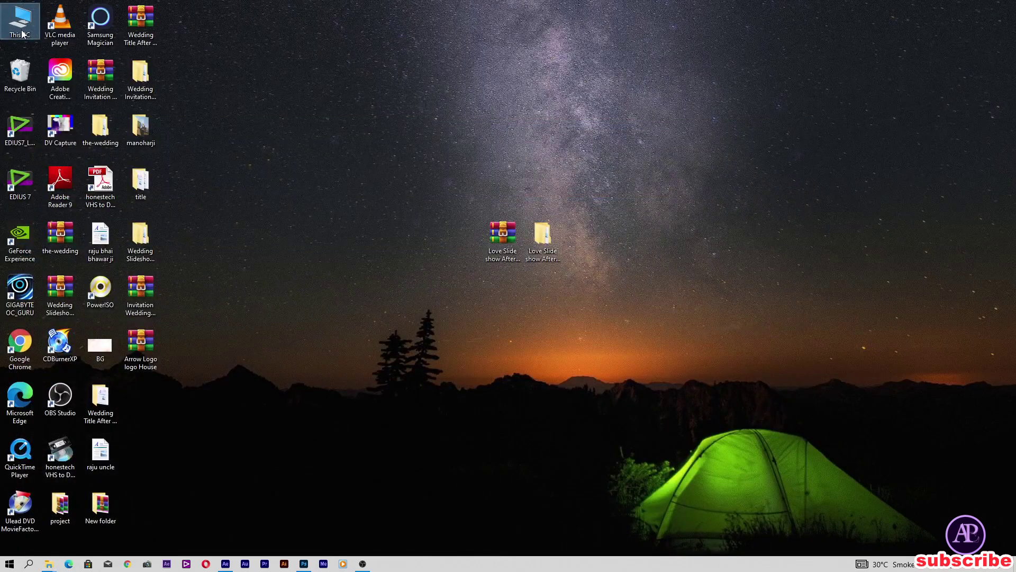
{"action": "double_click", "coordinate": [22, 22]}
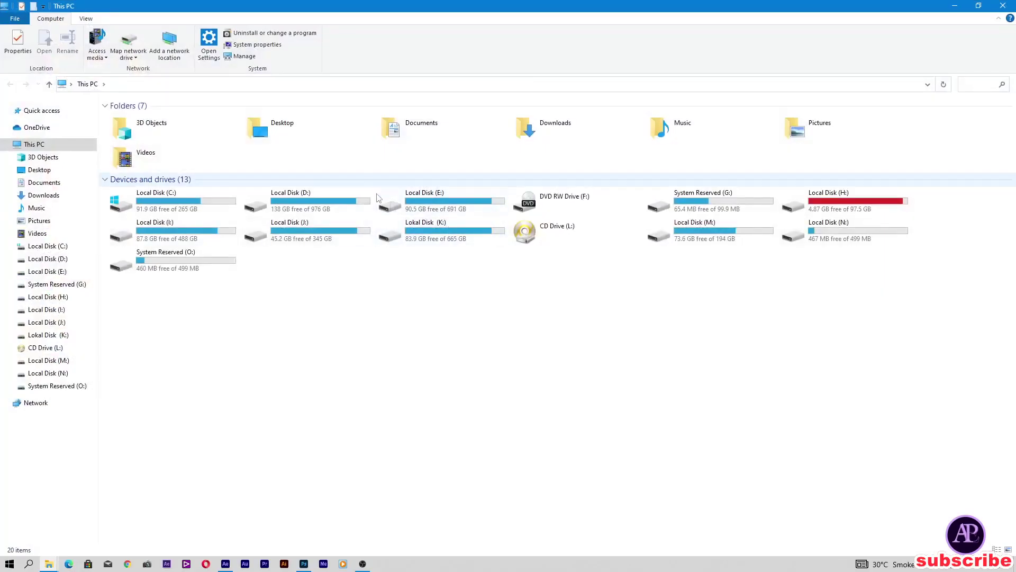
{"action": "double_click", "coordinate": [423, 202]}
{"action": "left_click", "coordinate": [877, 143]}
{"action": "double_click", "coordinate": [879, 148]}
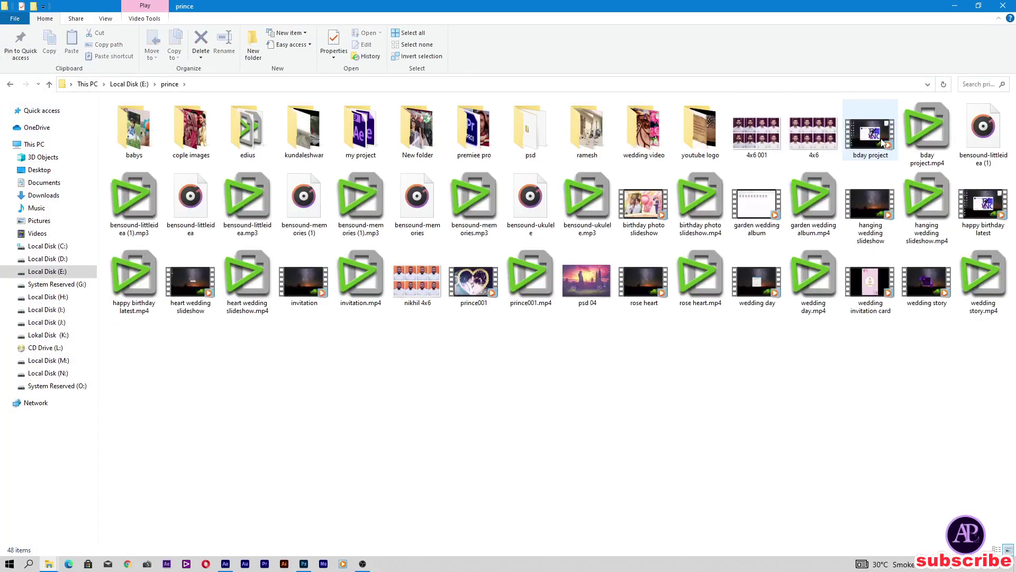
{"action": "double_click", "coordinate": [193, 132]}
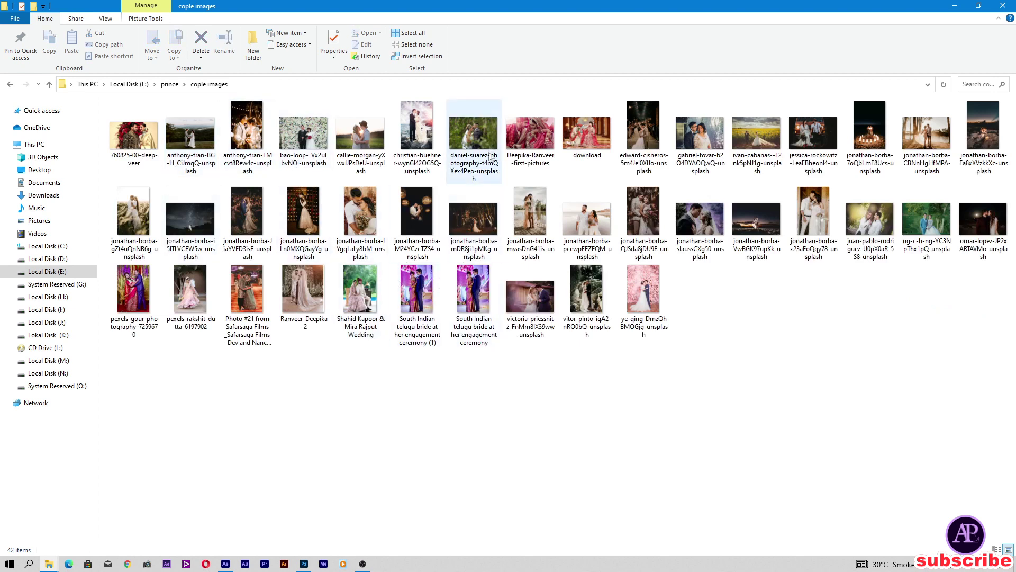
Step: Cover placeholder 01 with the kissing-couple forest photo, flatten it, and close it
{"action": "mouse_move", "coordinate": [476, 132]}
{"action": "left_mouse_down"}
{"action": "mouse_move", "coordinate": [329, 527]}
{"action": "mouse_move", "coordinate": [324, 461]}
{"action": "mouse_move", "coordinate": [360, 461]}
{"action": "left_mouse_up"}
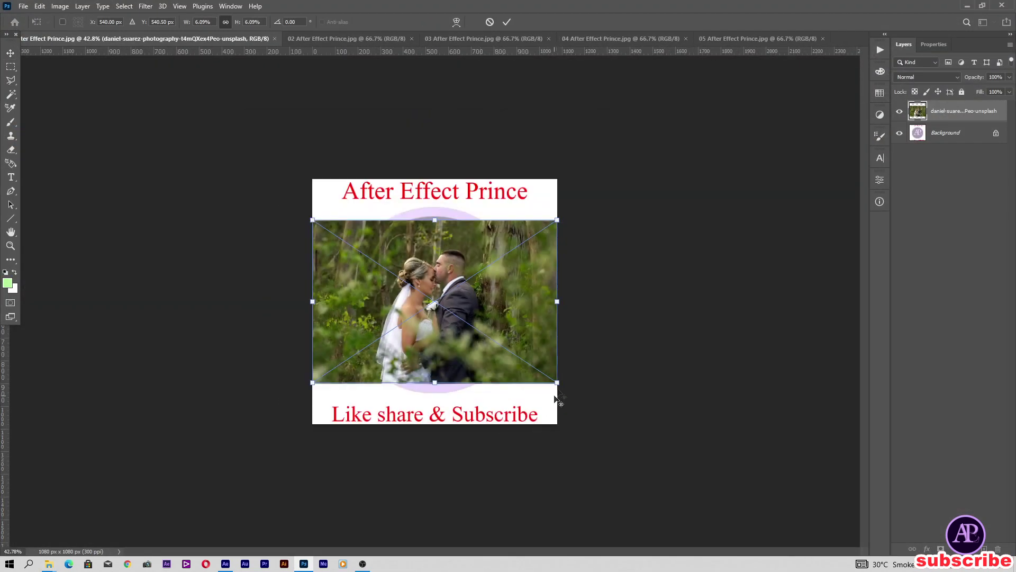
{"action": "mouse_move", "coordinate": [558, 385]}
{"action": "left_mouse_down"}
{"action": "mouse_move", "coordinate": [646, 445]}
{"action": "mouse_move", "coordinate": [560, 404]}
{"action": "left_mouse_up"}
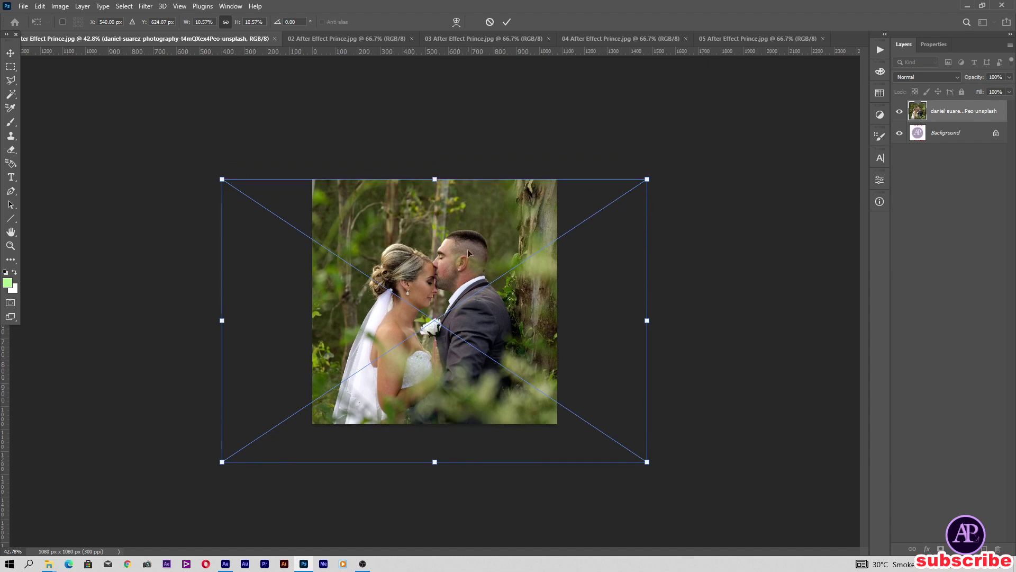
{"action": "key", "text": "Return"}
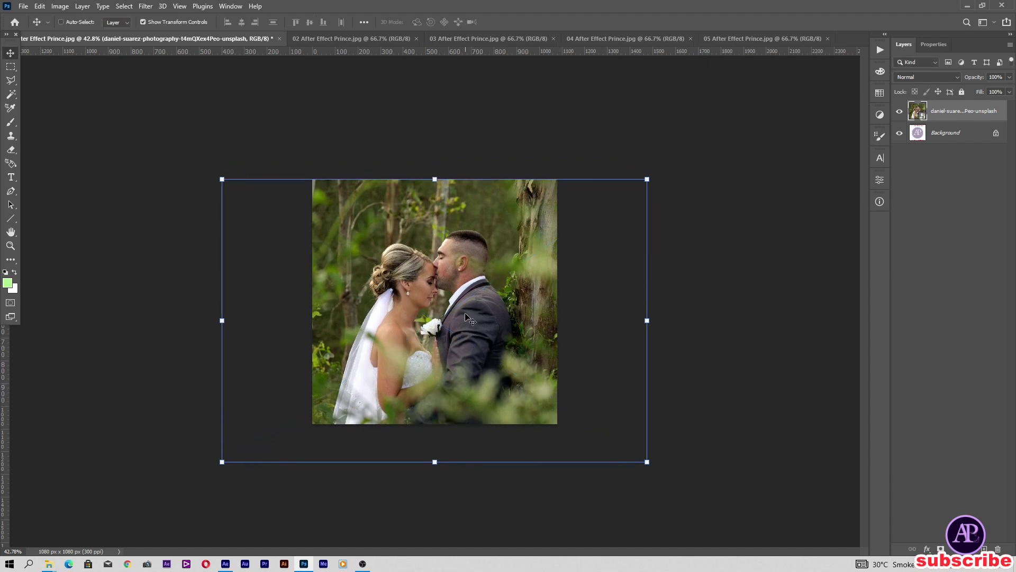
{"action": "scroll", "coordinate": [464, 311], "scroll_direction": "up", "scroll_amount": 2}
{"action": "key", "text": "alt+l"}
{"action": "key", "text": "f"}
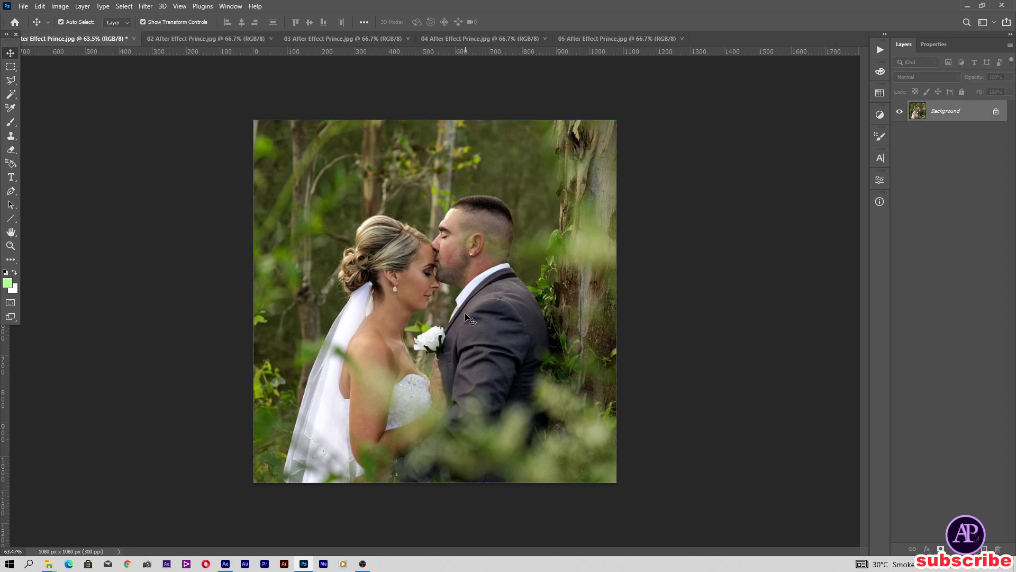
{"action": "scroll", "coordinate": [467, 318], "scroll_direction": "up", "scroll_amount": 2}
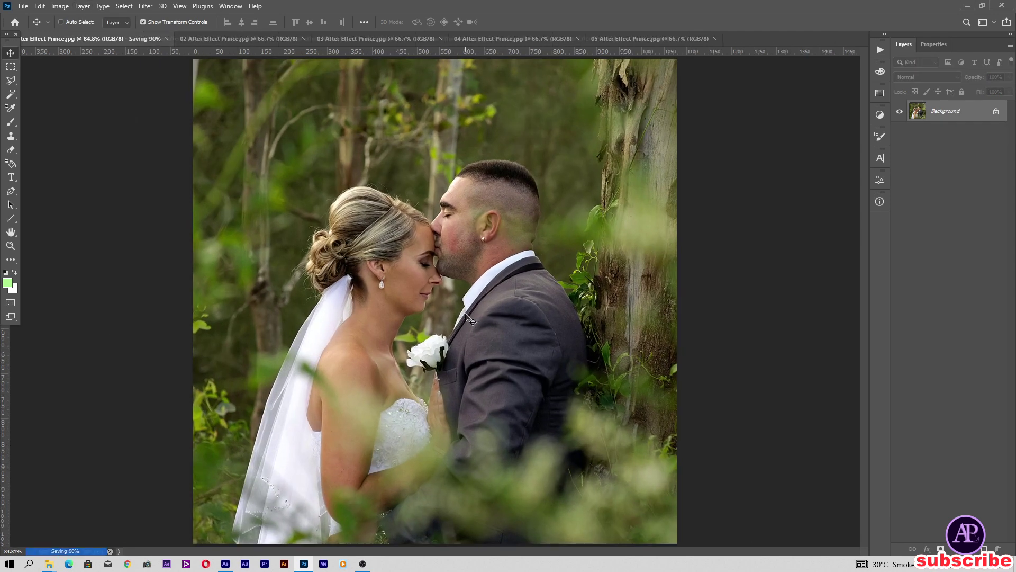
{"action": "key", "text": "ctrl+shift+Tab"}
{"action": "left_click", "coordinate": [79, 38]}
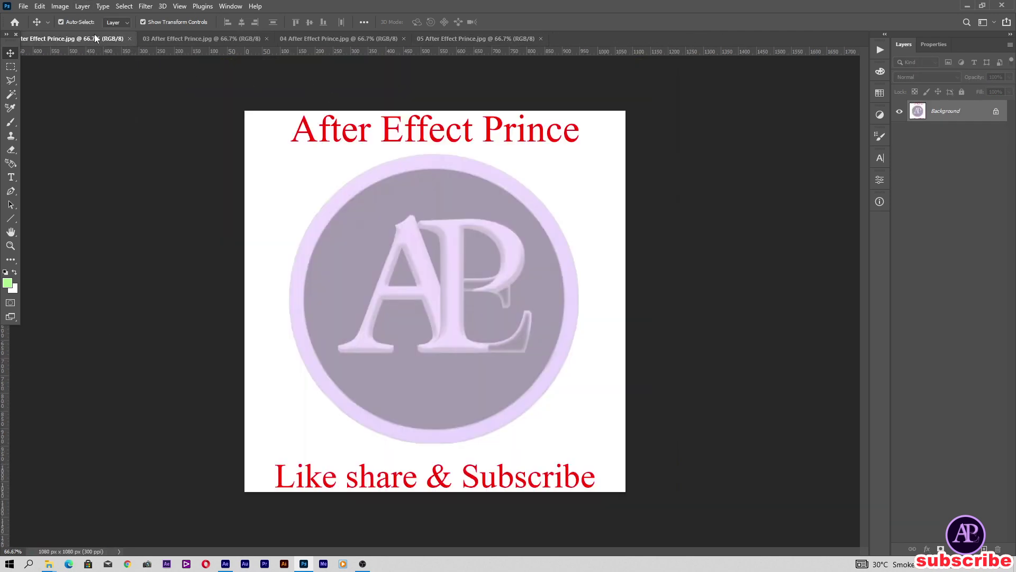
{"action": "mouse_move", "coordinate": [48, 564]}
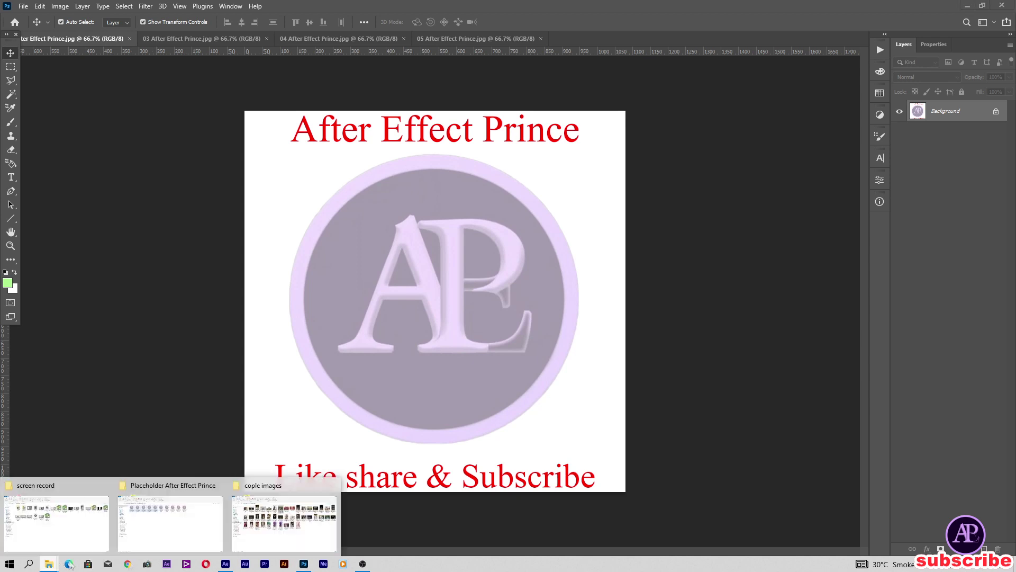
Step: Place the blue-suited couple photo over placeholder 02, scaled to cover the canvas
{"action": "left_click", "coordinate": [238, 497]}
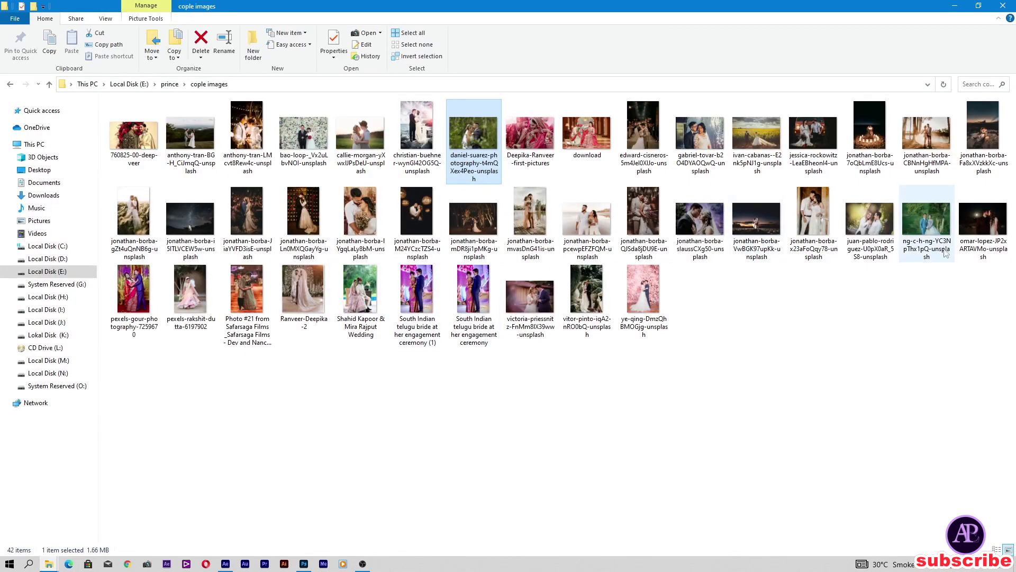
{"action": "mouse_move", "coordinate": [925, 222]}
{"action": "left_mouse_down"}
{"action": "mouse_move", "coordinate": [334, 554]}
{"action": "mouse_move", "coordinate": [307, 412]}
{"action": "left_mouse_up"}
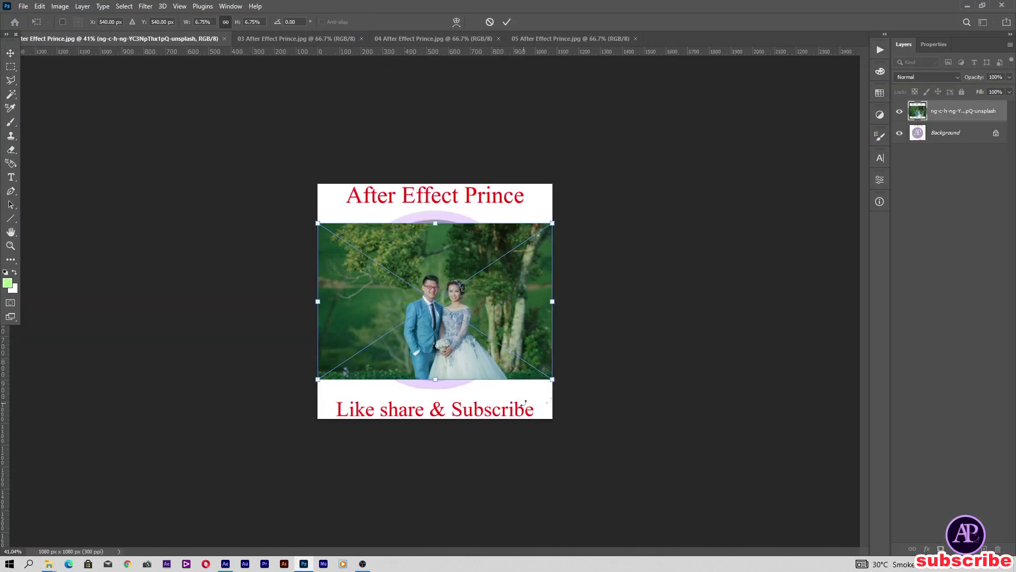
{"action": "left_click_drag", "start_coordinate": [556, 382], "coordinate": [582, 411]}
{"action": "key", "text": "Return"}
{"action": "key", "text": "ctrl+0"}
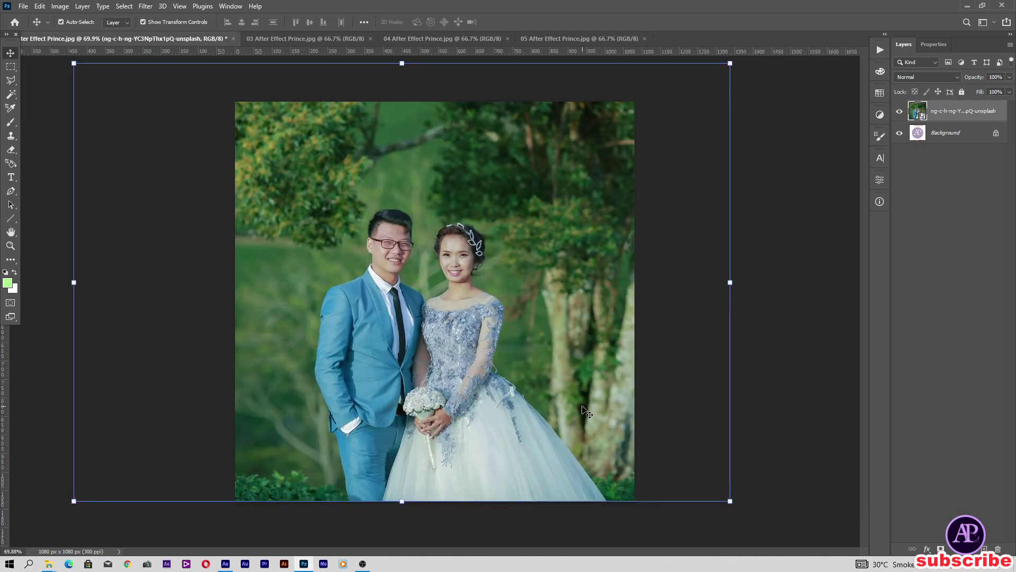
Step: Flatten and save placeholder 02, then close the remaining placeholder documents
{"action": "key", "text": "alt+l"}
{"action": "key", "text": "f"}
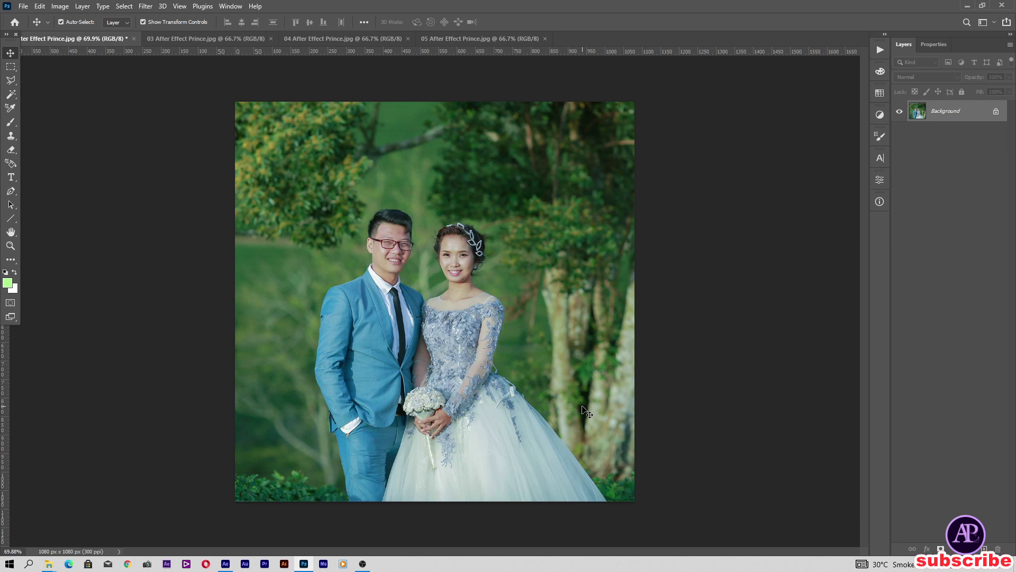
{"action": "key", "text": "ctrl+0"}
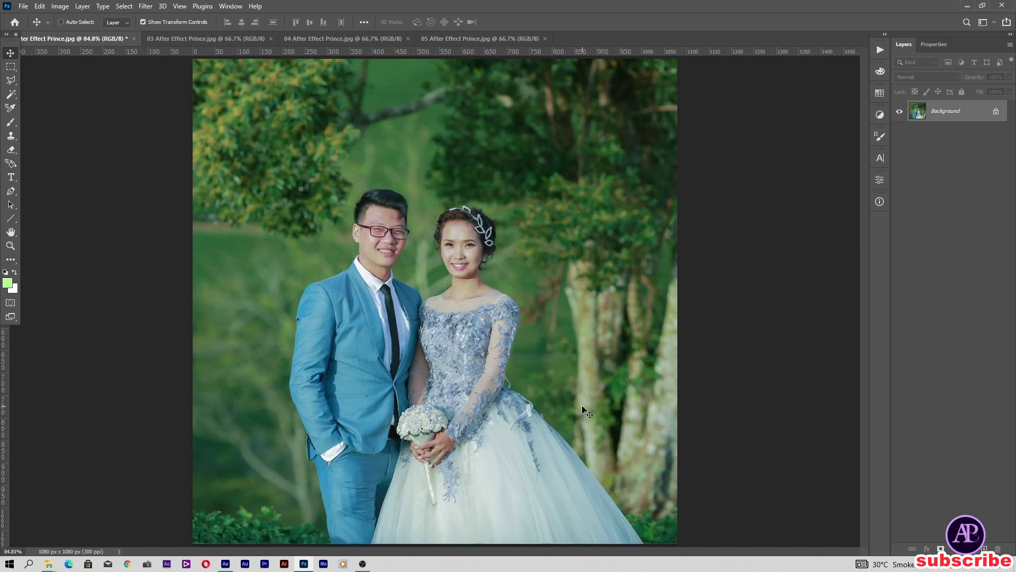
{"action": "key", "text": "ctrl+Tab"}
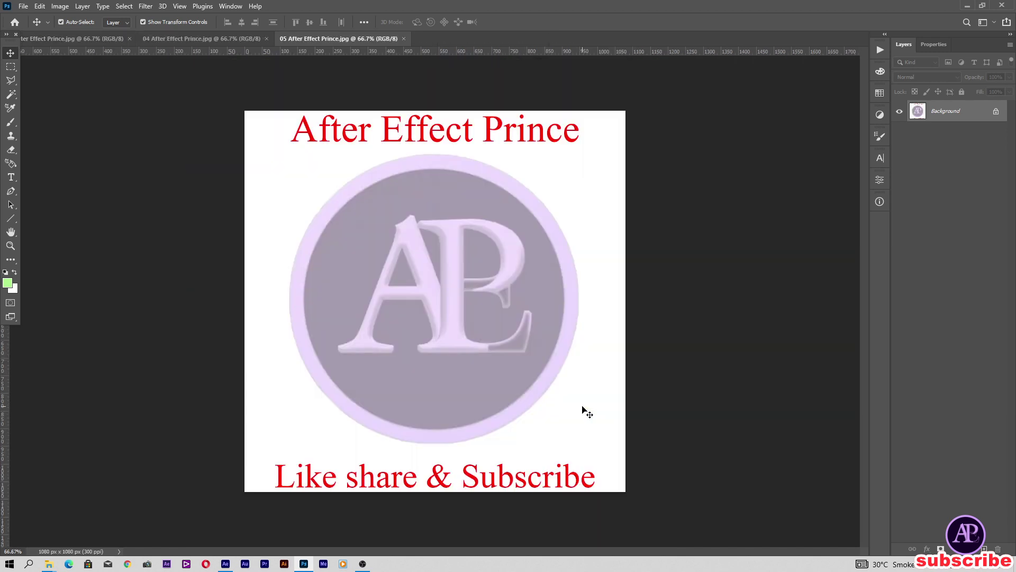
{"action": "left_click", "coordinate": [90, 38]}
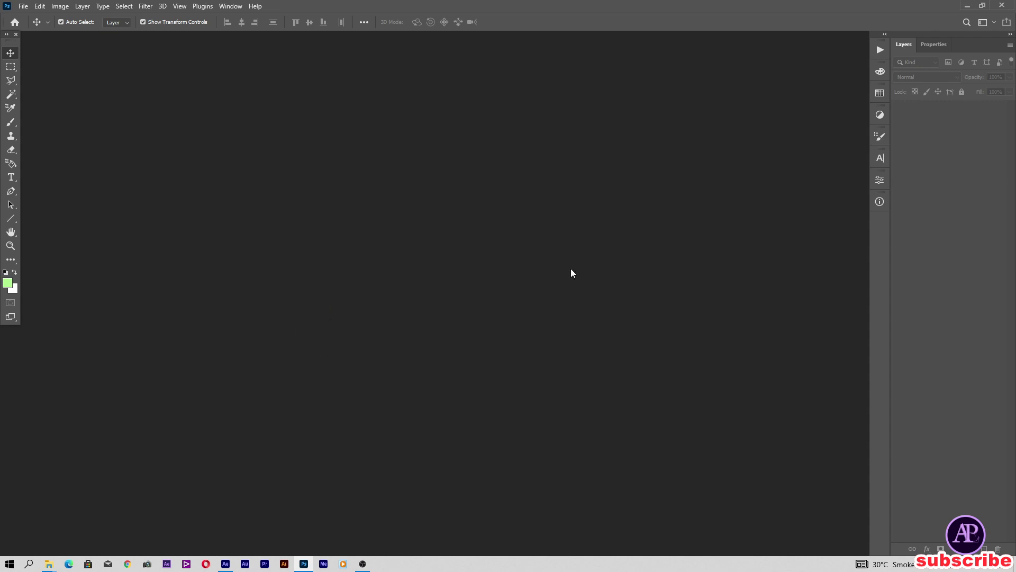
Step: Close the Love Heart Slideshow project with Don't Save and reopen its .aep file
{"action": "left_click", "coordinate": [967, 6]}
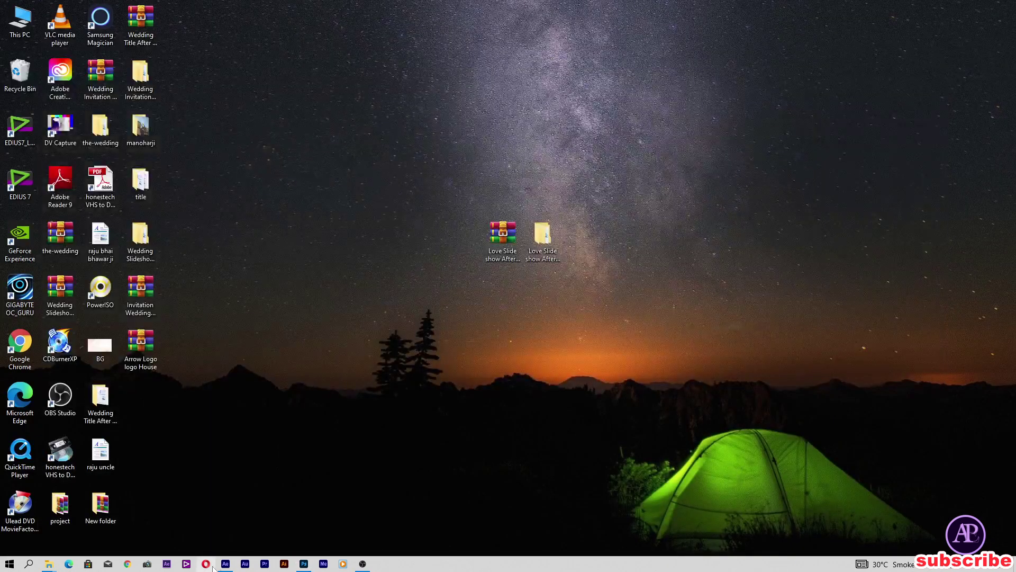
{"action": "left_click", "coordinate": [225, 563]}
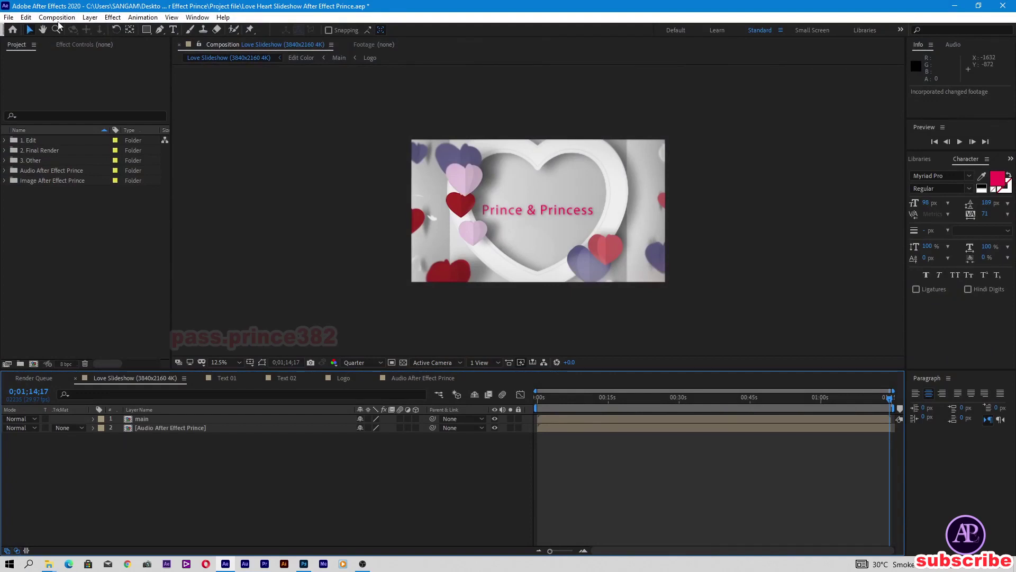
{"action": "left_click", "coordinate": [9, 17]}
{"action": "left_click", "coordinate": [146, 87]}
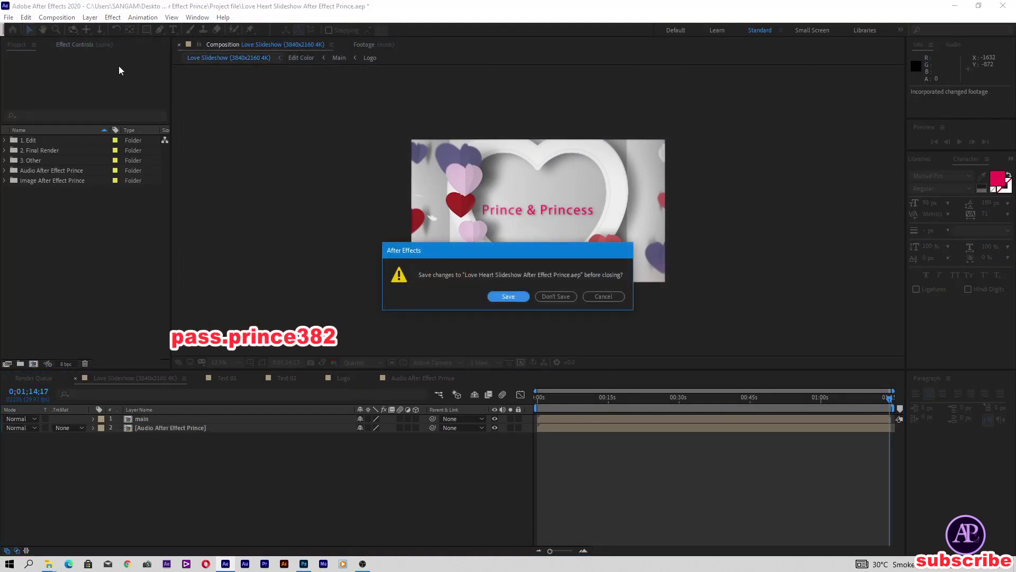
{"action": "left_click", "coordinate": [556, 295]}
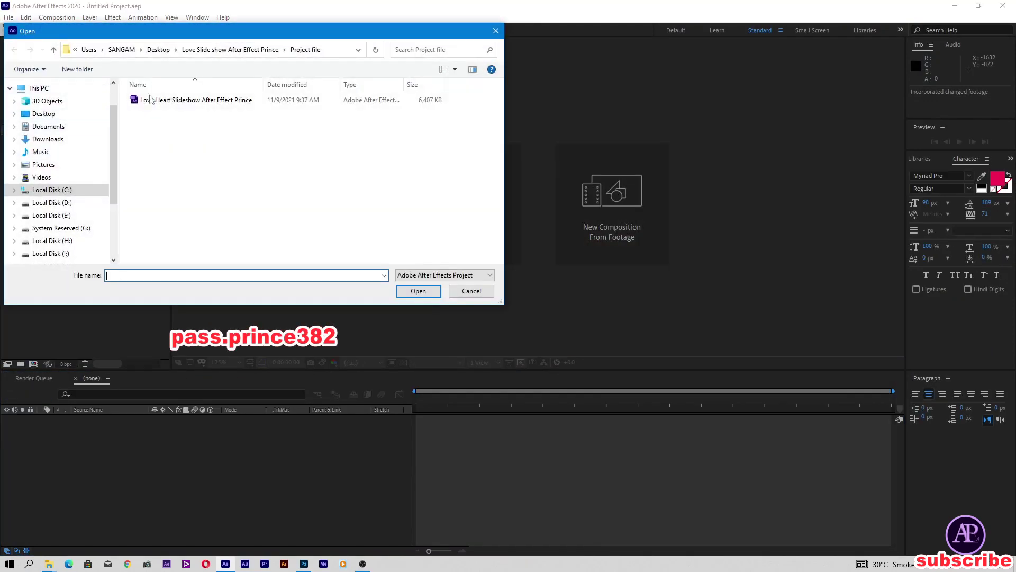
{"action": "left_click", "coordinate": [158, 100]}
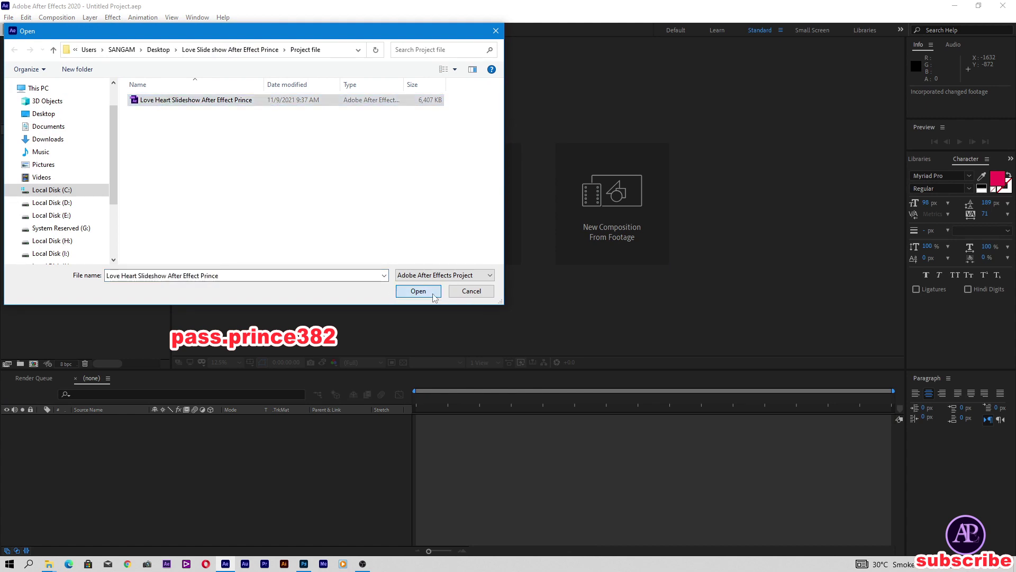
{"action": "left_click", "coordinate": [418, 290]}
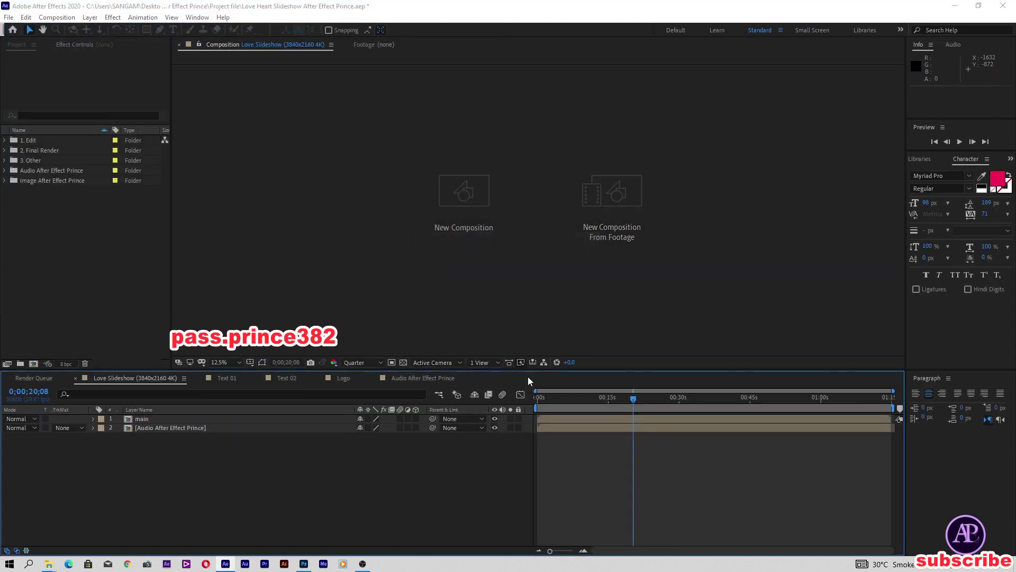
Step: Dismiss the font warnings and step the preview from about 9 s to the ending
{"action": "left_click", "coordinate": [603, 304]}
{"action": "left_click", "coordinate": [632, 373]}
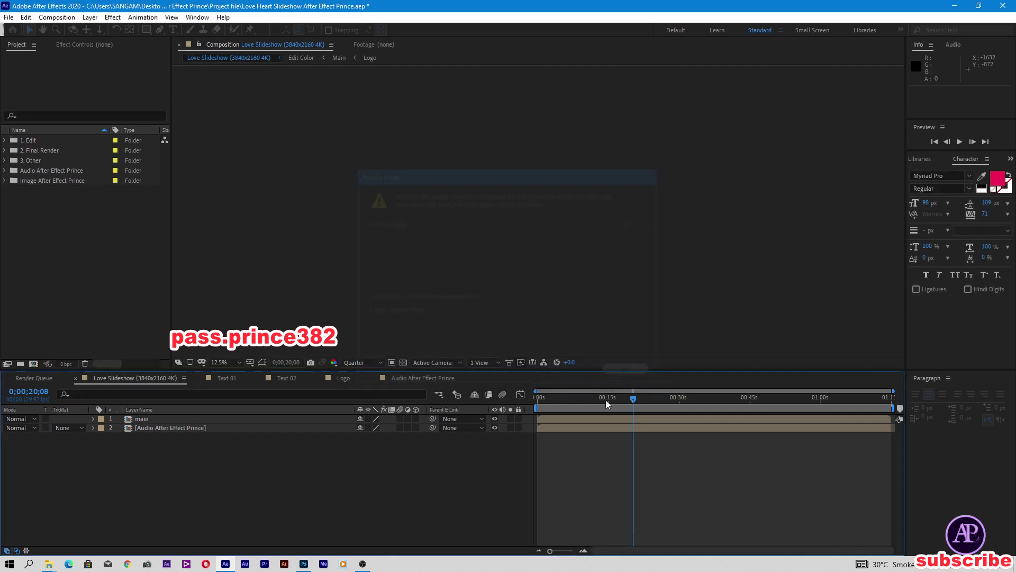
{"action": "left_click", "coordinate": [582, 404]}
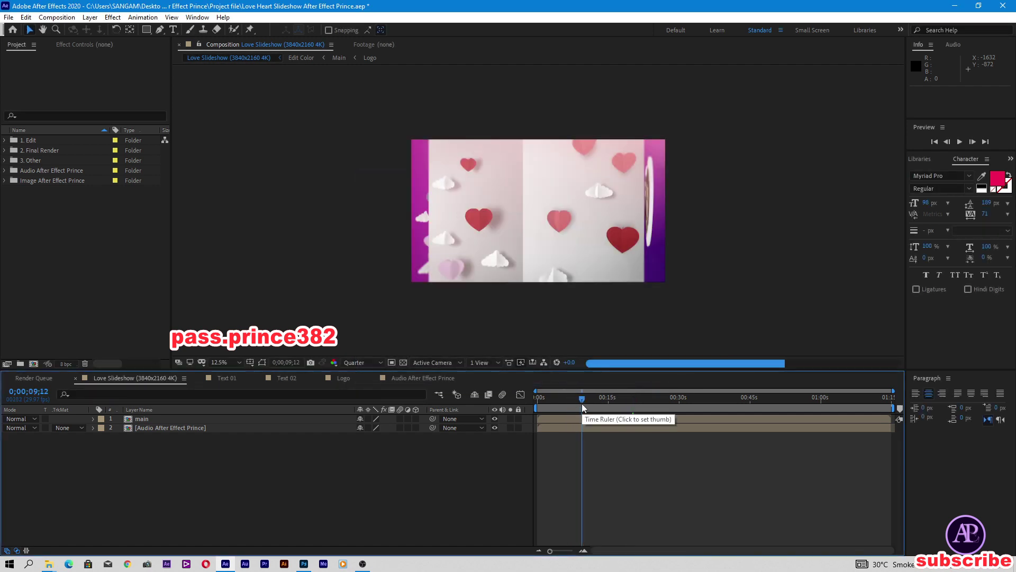
{"action": "left_click", "coordinate": [600, 404]}
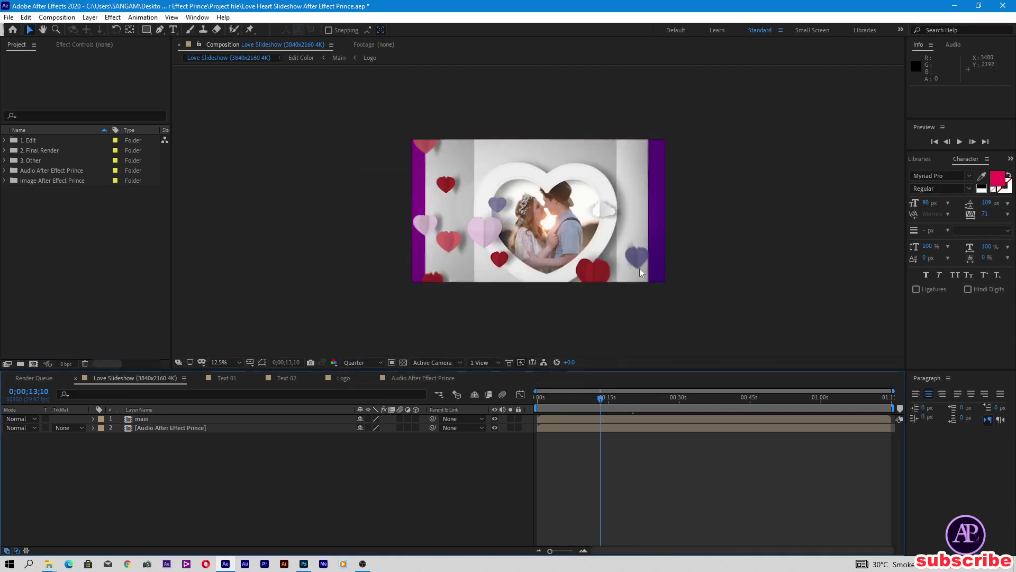
{"action": "left_click", "coordinate": [623, 399]}
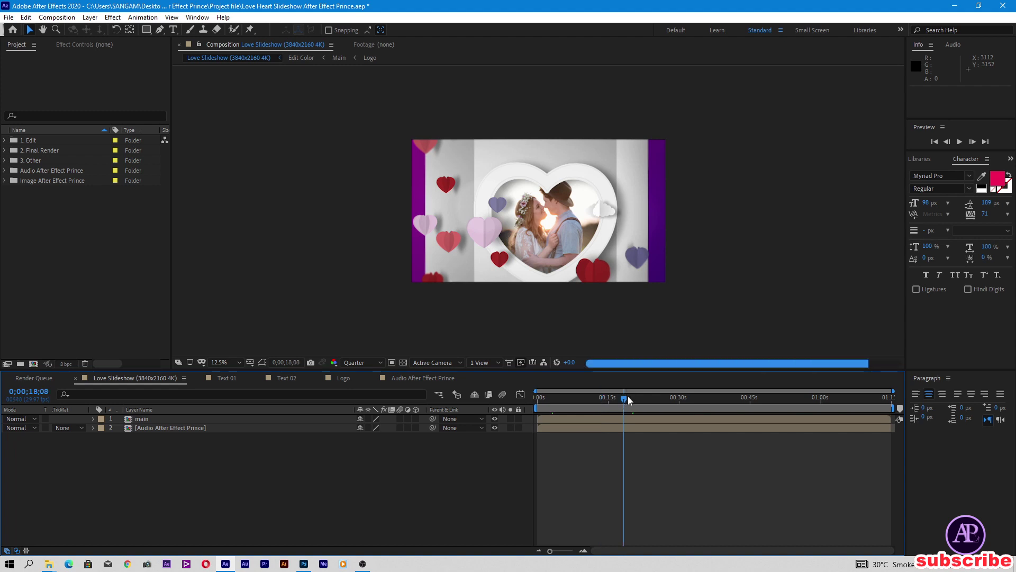
{"action": "left_click", "coordinate": [647, 399]}
{"action": "left_click", "coordinate": [691, 400]}
{"action": "left_click", "coordinate": [736, 401]}
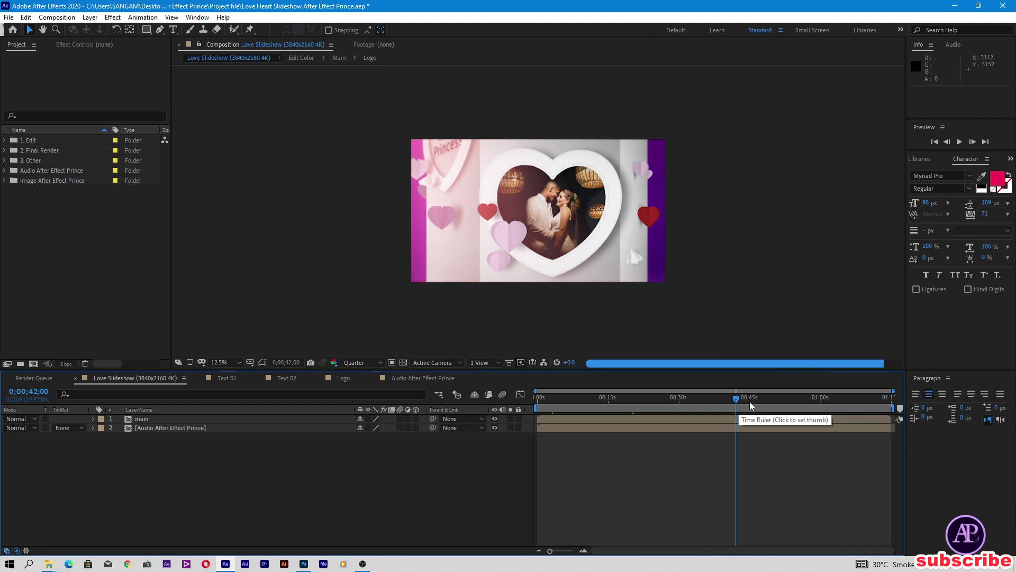
{"action": "left_click", "coordinate": [765, 399]}
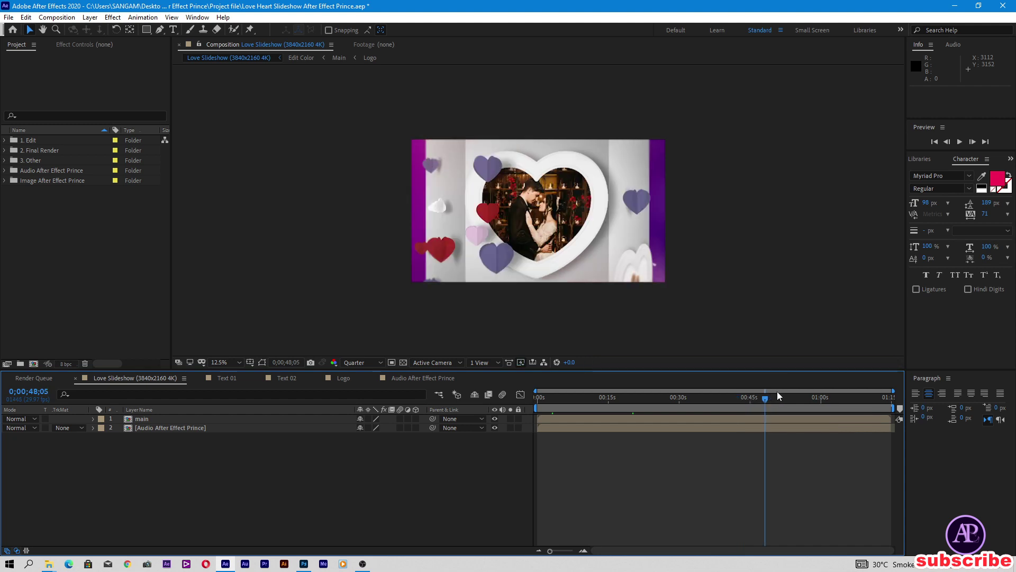
{"action": "left_click", "coordinate": [795, 399]}
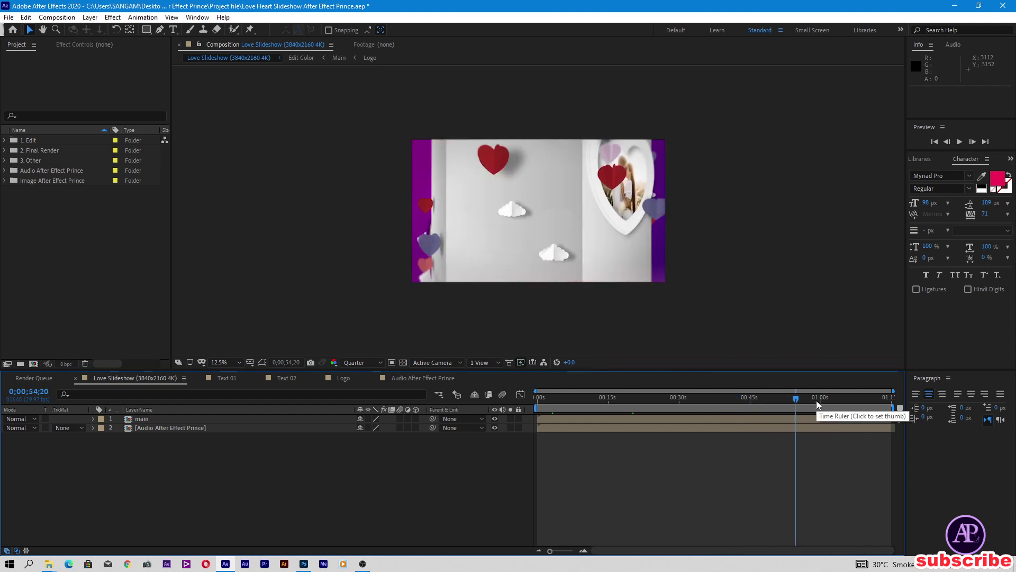
{"action": "left_click", "coordinate": [834, 400]}
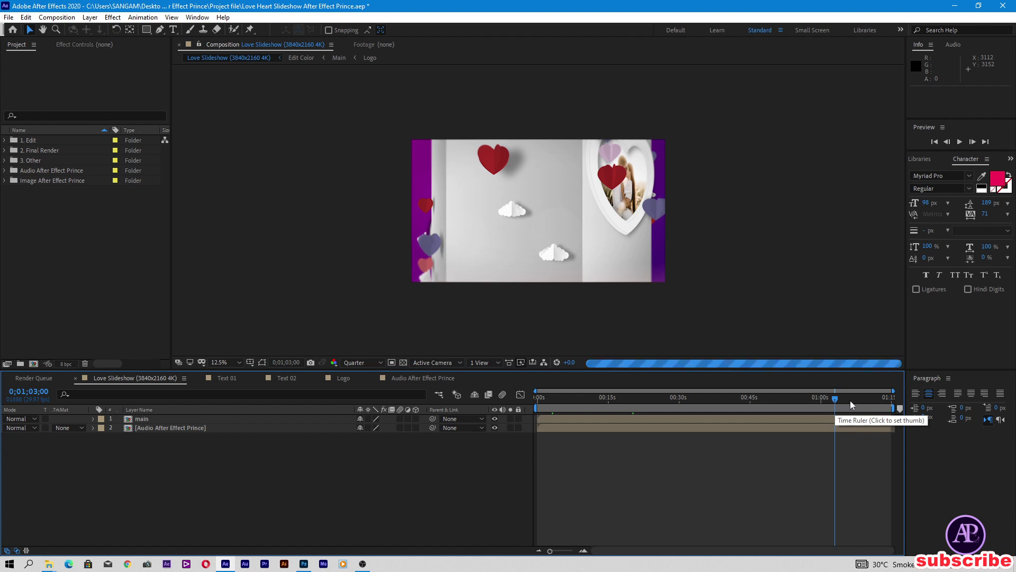
{"action": "left_click_drag", "start_coordinate": [855, 400], "coordinate": [889, 400]}
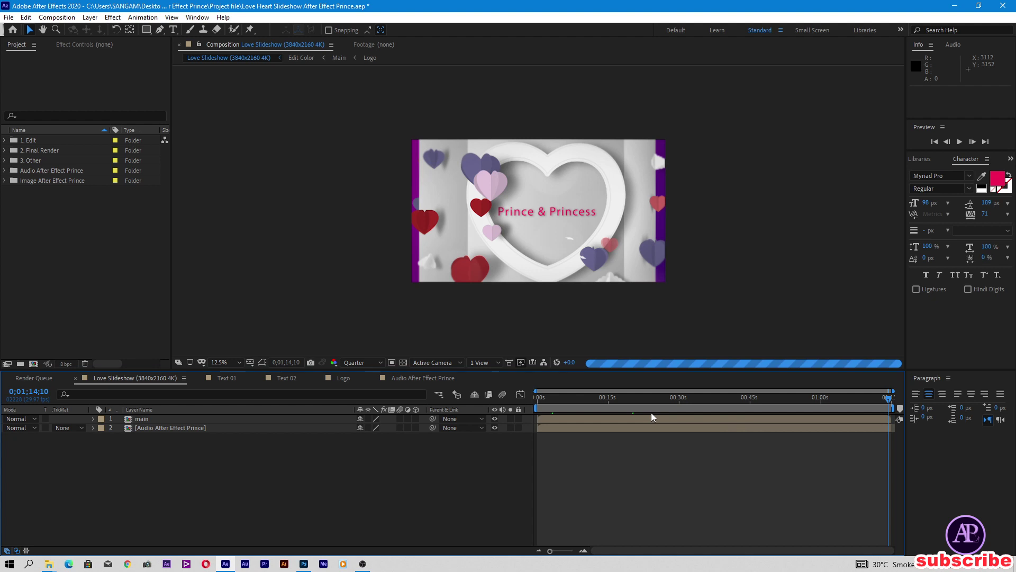
Step: Select HAPPY WEDDING in Text 01, then Prince and Princess in Text 02
{"action": "left_click", "coordinate": [237, 378]}
{"action": "double_click", "coordinate": [317, 419]}
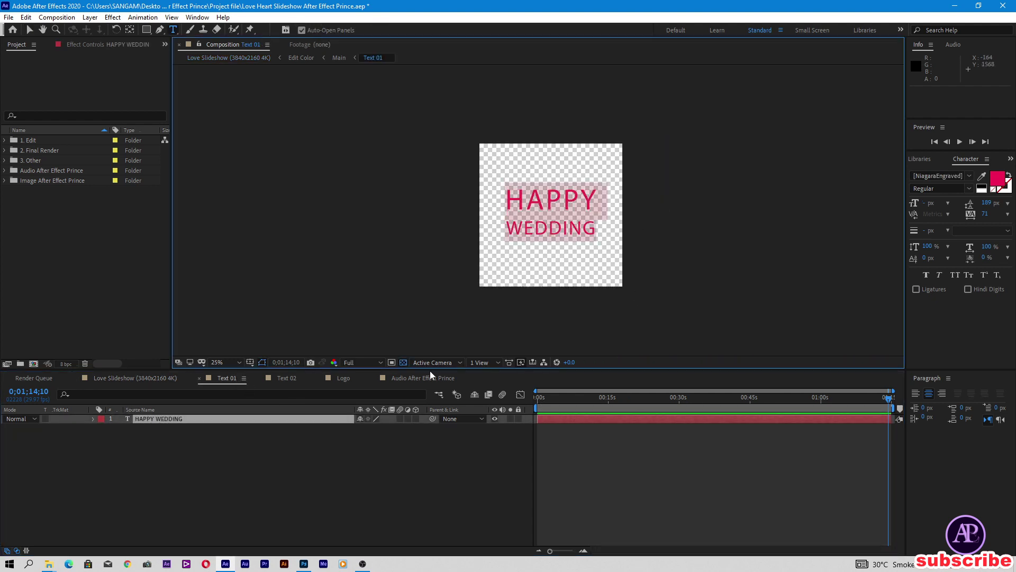
{"action": "left_click", "coordinate": [292, 378]}
{"action": "double_click", "coordinate": [318, 418]}
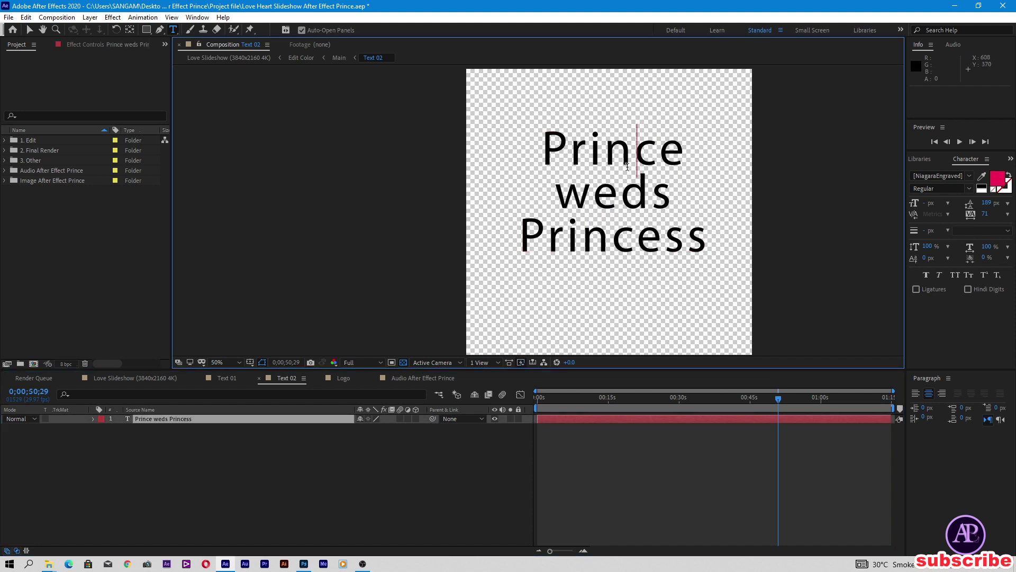
{"action": "double_click", "coordinate": [623, 246]}
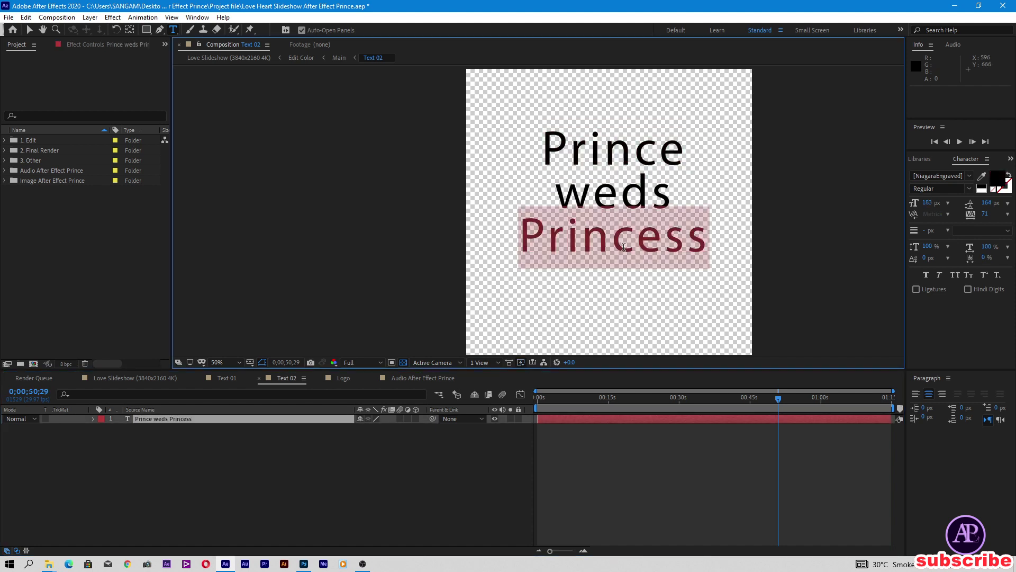
Step: Select the words Prince and Princess in the Logo composition's title
{"action": "left_click", "coordinate": [345, 379]}
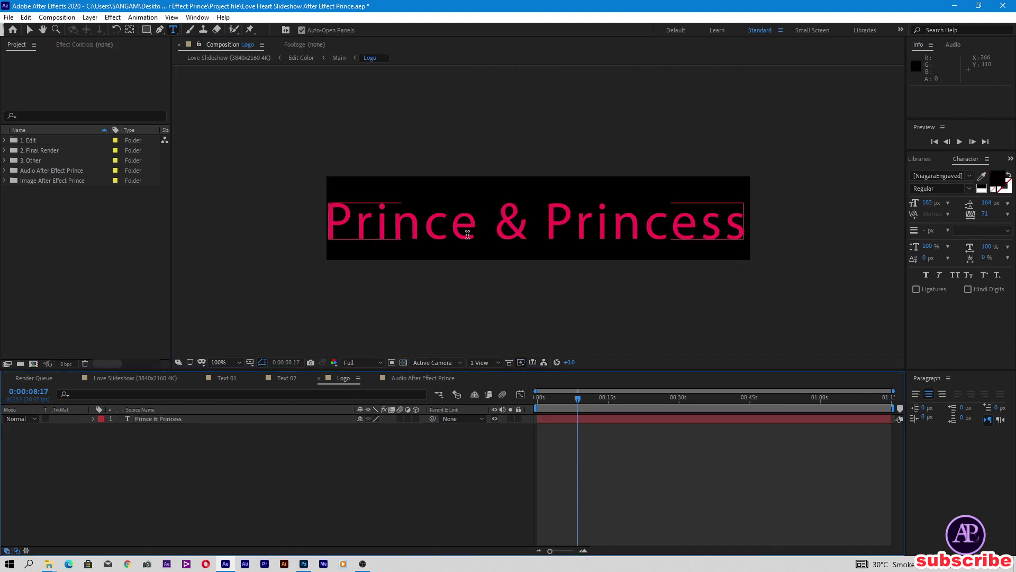
{"action": "double_click", "coordinate": [492, 236]}
{"action": "double_click", "coordinate": [551, 214]}
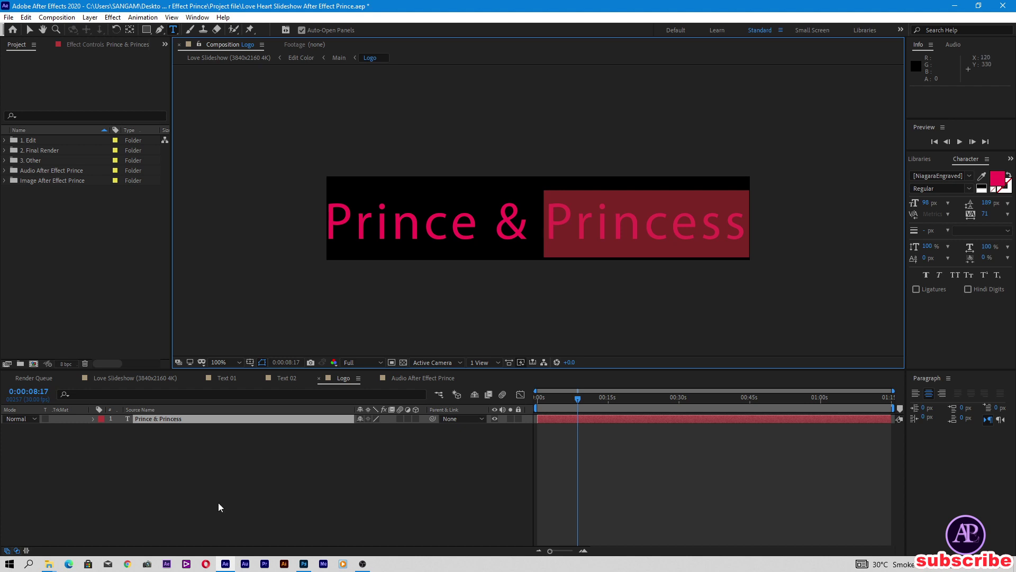
Step: Open the Audio After Effect Prince composition and browse Explorer to E: > prince
{"action": "left_click", "coordinate": [427, 378]}
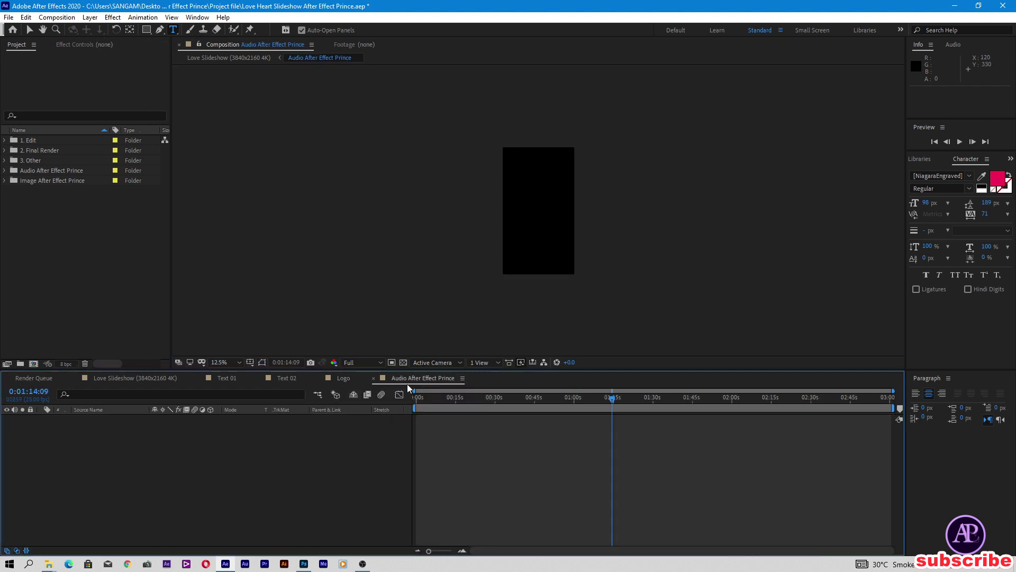
{"action": "left_click", "coordinate": [479, 399]}
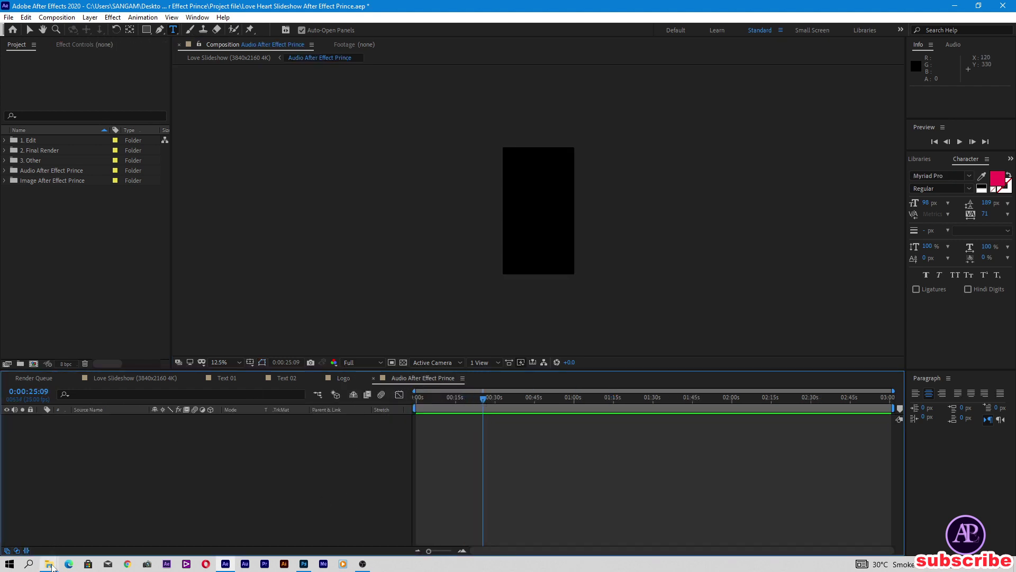
{"action": "mouse_move", "coordinate": [49, 564]}
{"action": "left_click", "coordinate": [286, 517]}
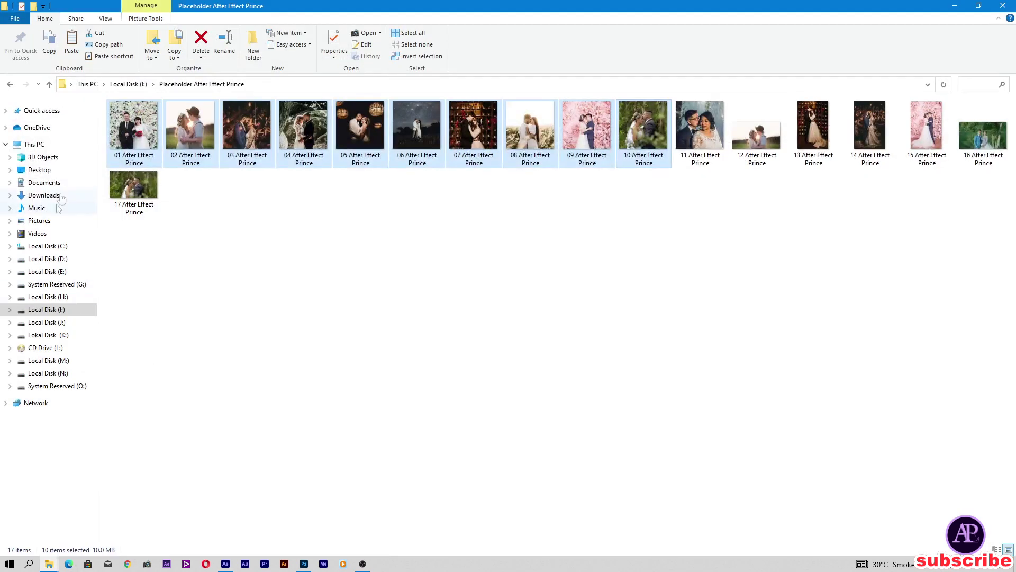
{"action": "left_click", "coordinate": [73, 272]}
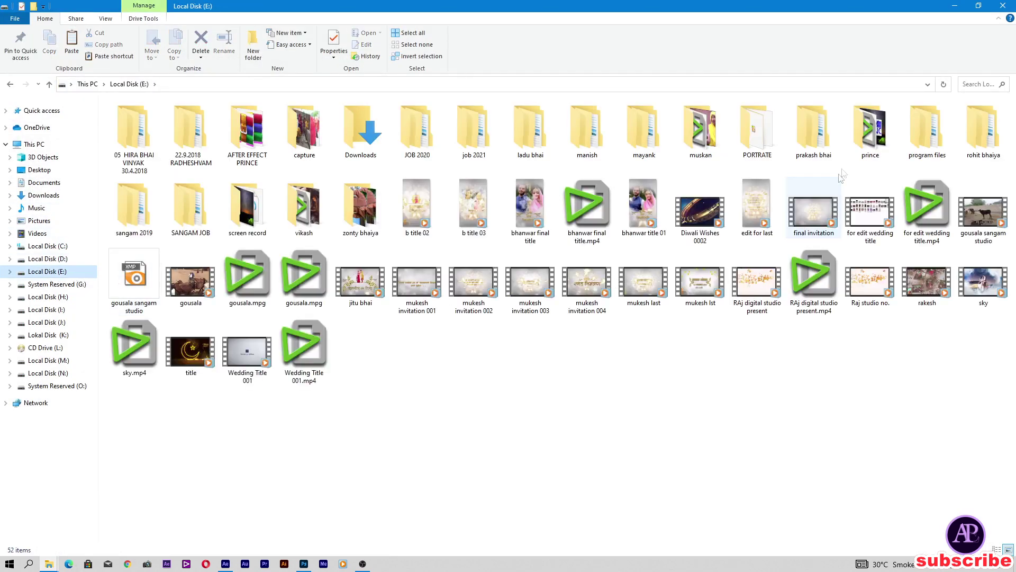
{"action": "double_click", "coordinate": [870, 131]}
Step: Import bensound-littleidea.mp3 and add it as a layer in the audio composition
{"action": "mouse_move", "coordinate": [190, 203]}
{"action": "left_mouse_down"}
{"action": "mouse_move", "coordinate": [259, 458]}
{"action": "mouse_move", "coordinate": [109, 298]}
{"action": "left_mouse_up"}
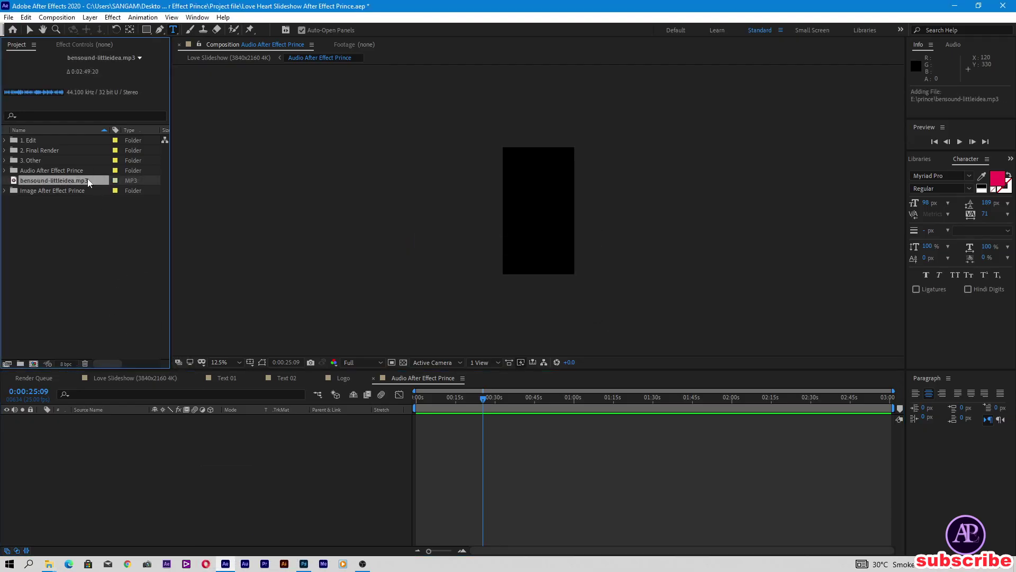
{"action": "left_click_drag", "start_coordinate": [89, 182], "coordinate": [110, 450]}
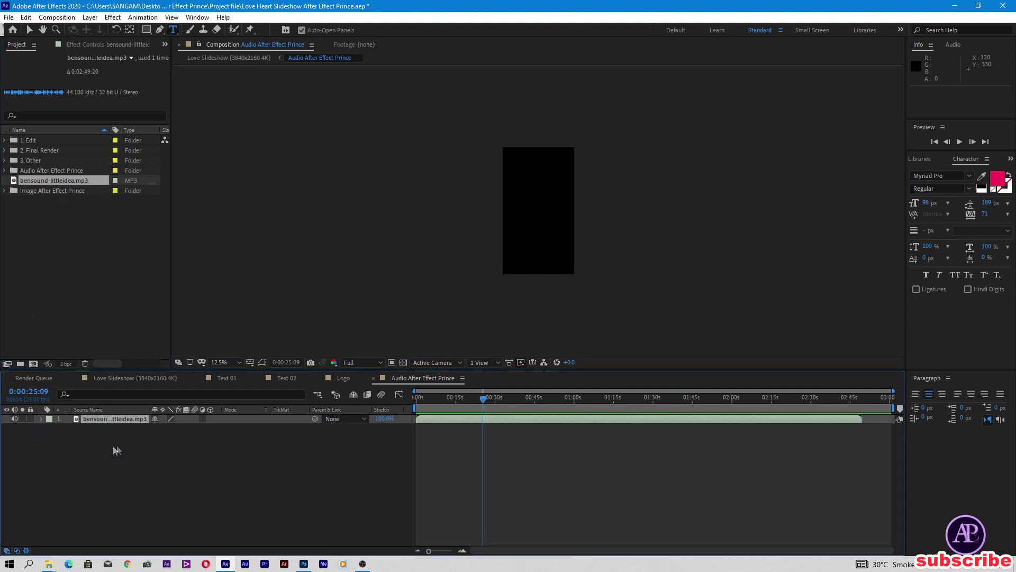
{"action": "left_click", "coordinate": [144, 377]}
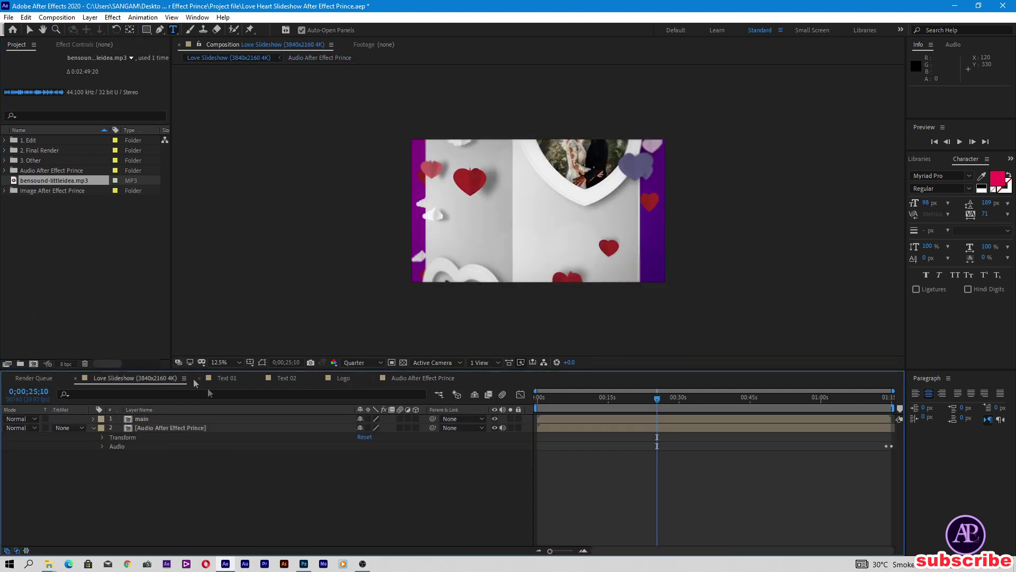
Step: Rewind Love Slideshow to its start and add it to the Media Encoder queue
{"action": "left_click", "coordinate": [544, 396]}
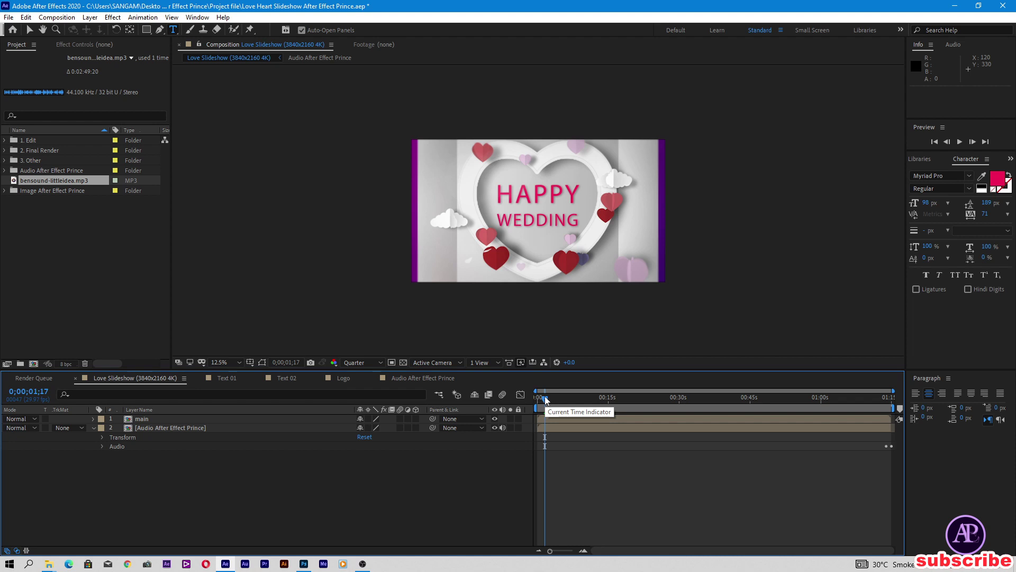
{"action": "left_click", "coordinate": [58, 20]}
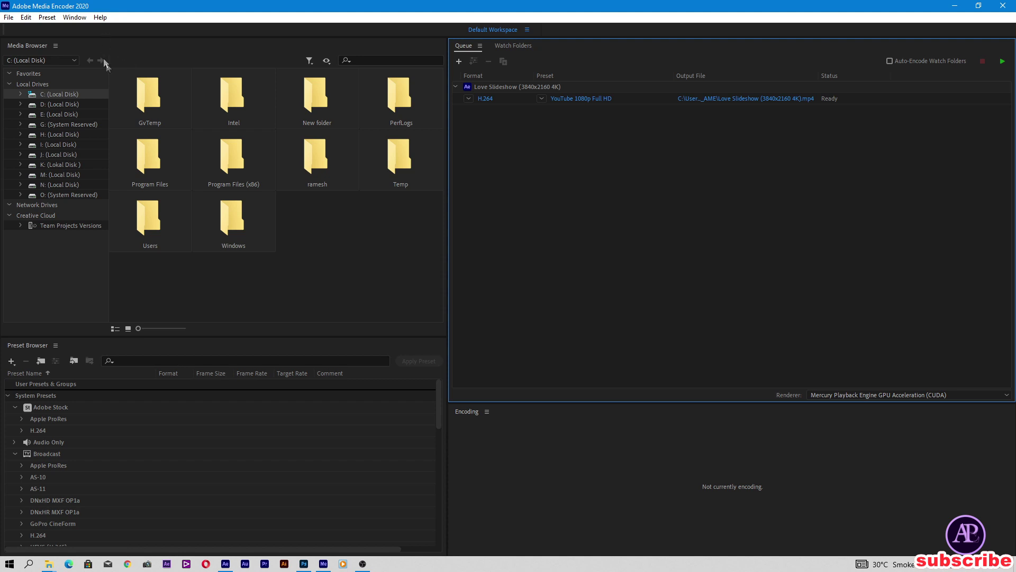
Step: Keep the export format as H.264 and pick Local Disk (I:) as the save location
{"action": "left_click", "coordinate": [474, 99]}
{"action": "left_click", "coordinate": [484, 262]}
{"action": "left_click", "coordinate": [723, 99]}
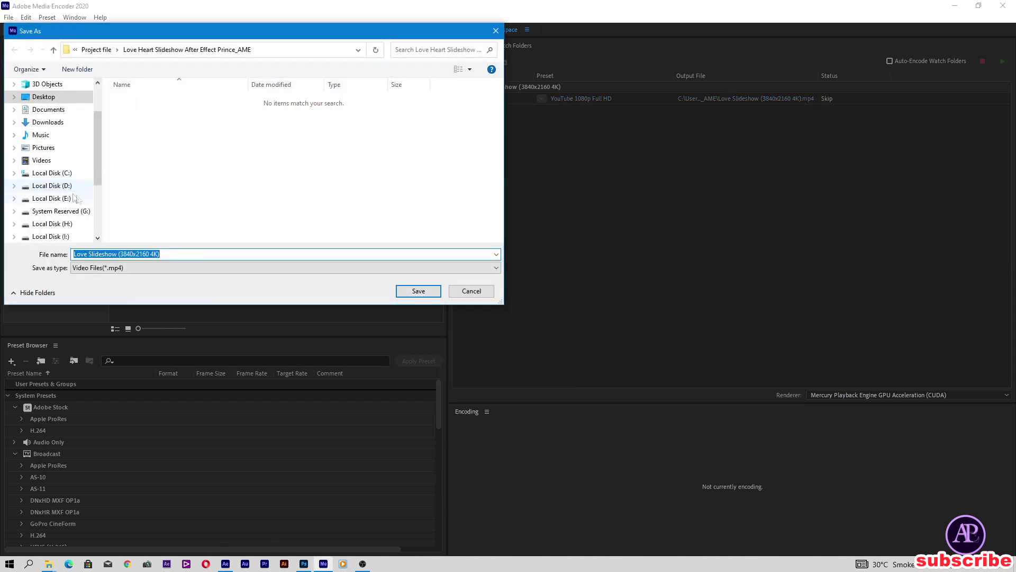
{"action": "scroll", "coordinate": [77, 199], "scroll_direction": "down", "scroll_amount": 1}
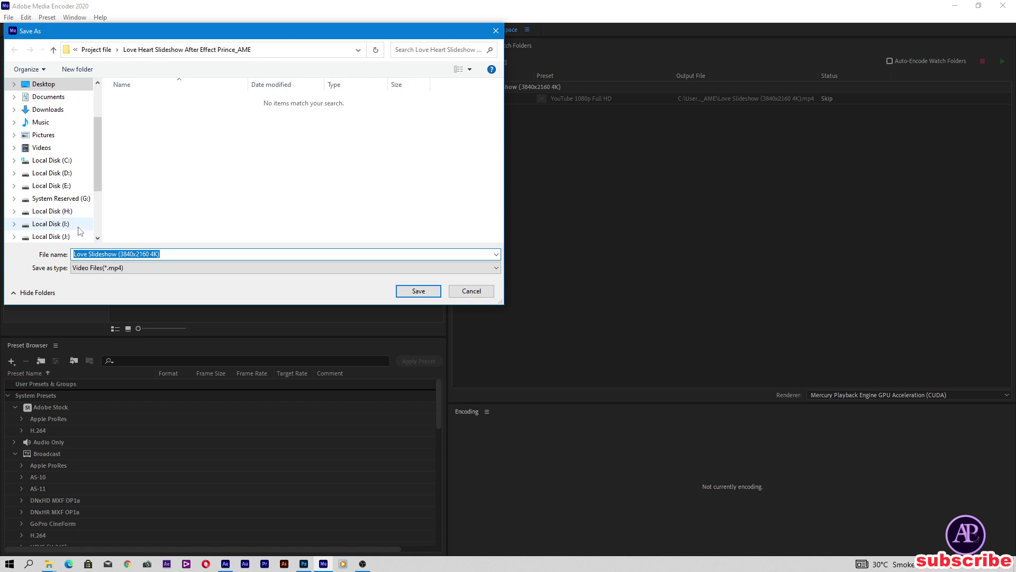
{"action": "left_click", "coordinate": [78, 228]}
Step: Remove '(3840x2160 4K)' to save as Love Slideshow.mp4, then start encoding the queue
{"action": "left_click_drag", "start_coordinate": [74, 254], "coordinate": [183, 257]}
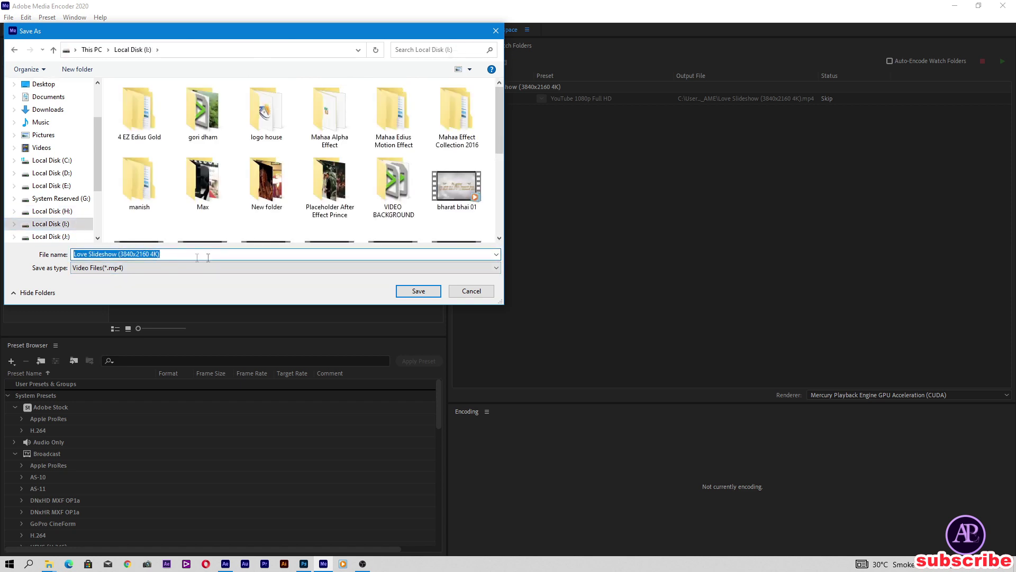
{"action": "left_click_drag", "start_coordinate": [118, 254], "coordinate": [197, 258]}
{"action": "key", "text": "BackSpace"}
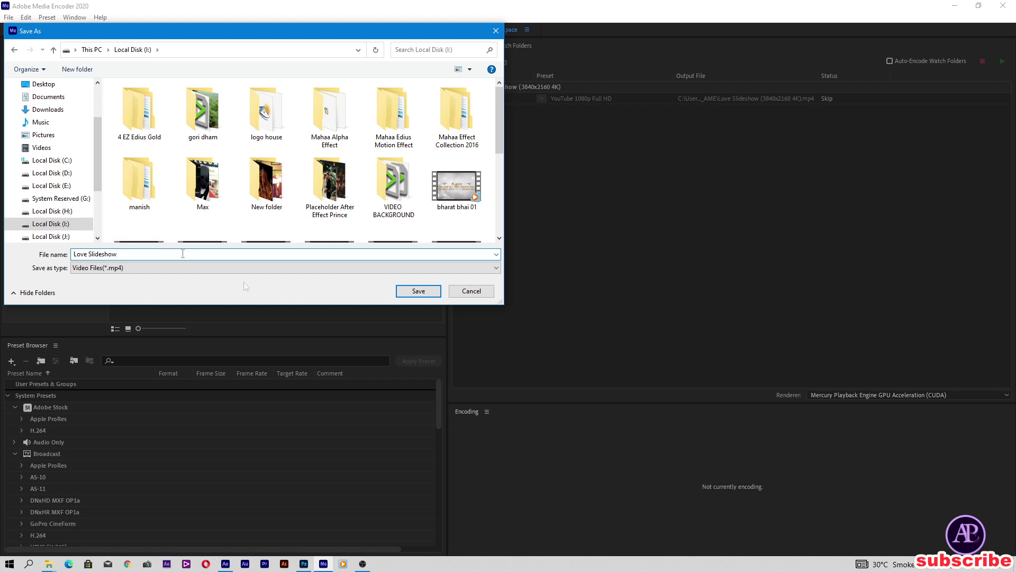
{"action": "scroll", "coordinate": [372, 189], "scroll_direction": "down", "scroll_amount": 1}
{"action": "scroll", "coordinate": [371, 189], "scroll_direction": "down", "scroll_amount": 1}
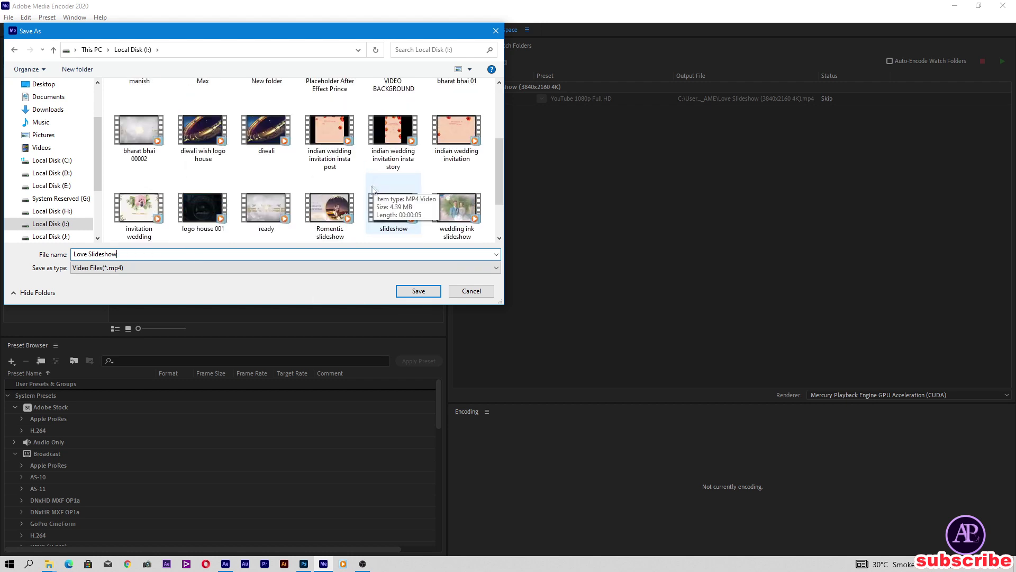
{"action": "left_click", "coordinate": [419, 291]}
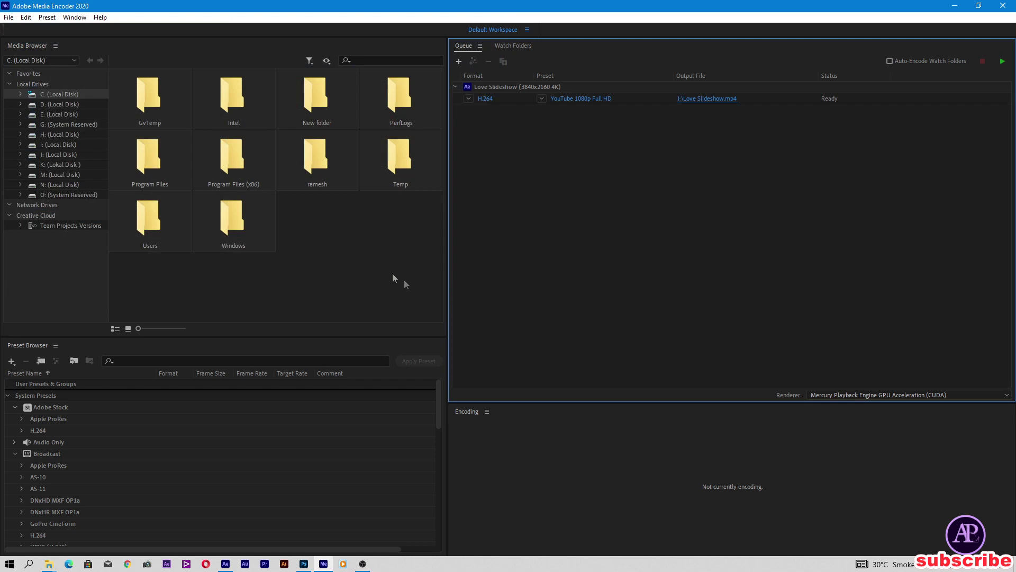
{"action": "left_click", "coordinate": [1002, 61]}
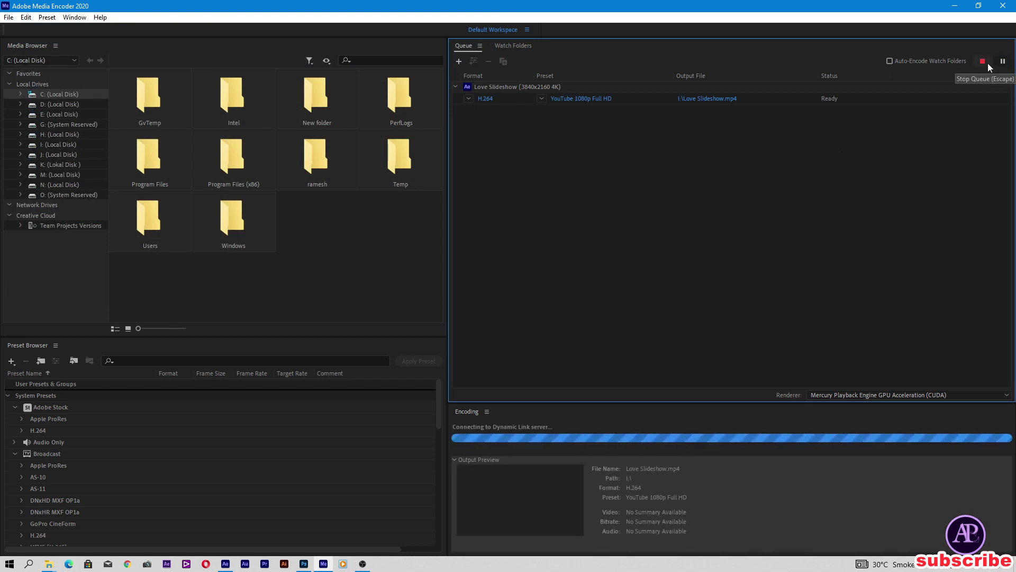